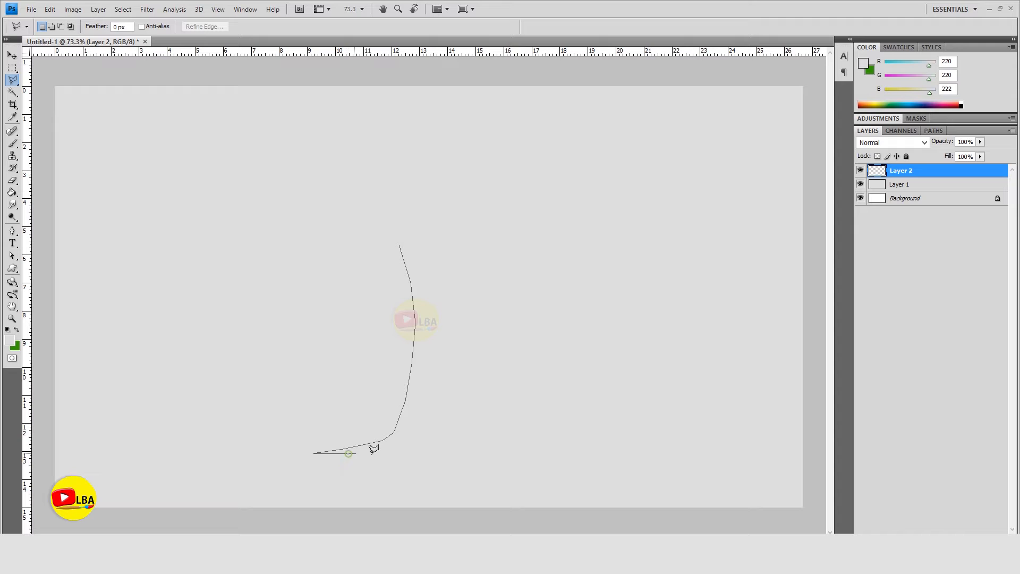
Step: Continue the polygonal lasso outline along the trunk's base, tracing the short jagged root tips in the middle
left_click(380, 458)
left_click(417, 450)
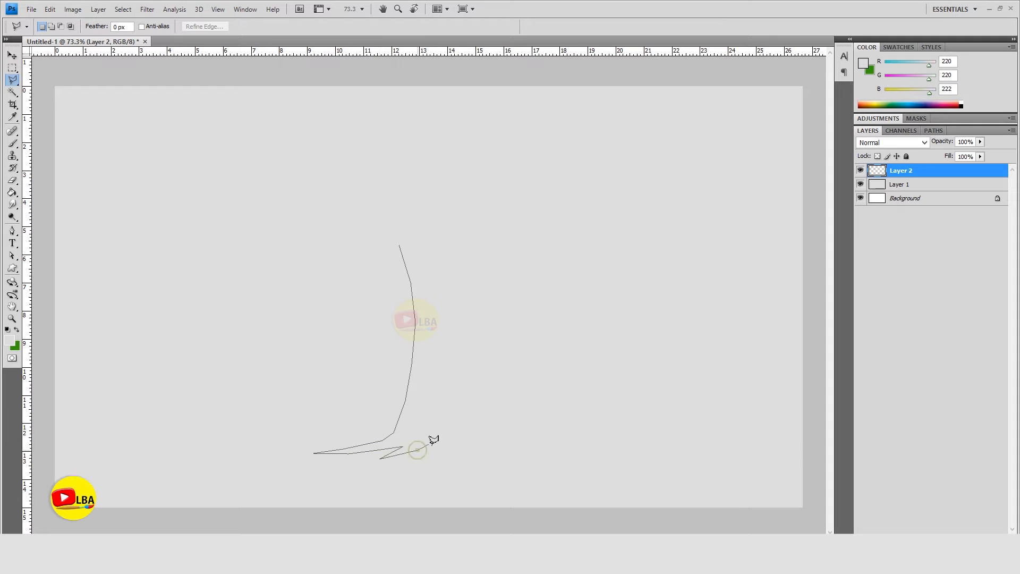
left_click(456, 451)
left_click(484, 460)
Step: Trace two long pointed roots spreading out from the trunk's right base with the Polygonal Lasso
left_click(466, 448)
left_click(551, 464)
left_click(587, 466)
left_click(620, 466)
left_click(521, 450)
left_click(489, 437)
left_click(567, 436)
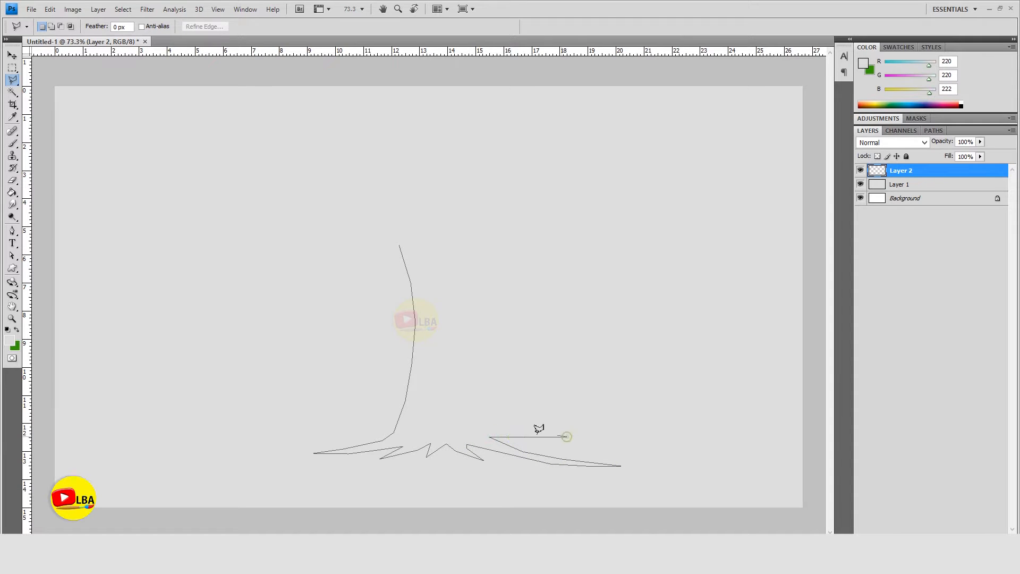
left_click(495, 427)
Step: Trace the right side of the trunk upward to where the right branch begins
left_click(467, 389)
left_click(463, 354)
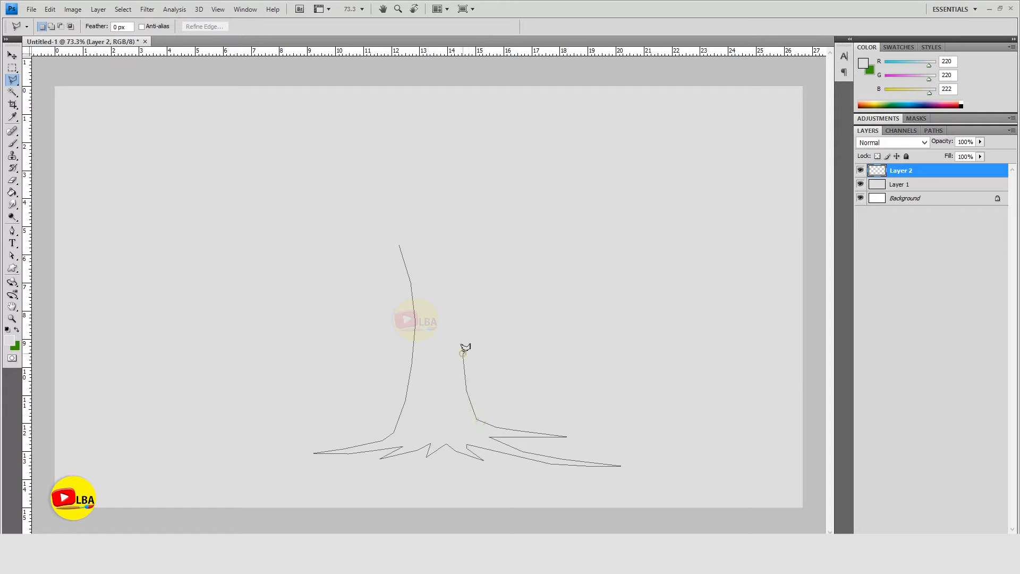
left_click(457, 313)
left_click(458, 259)
left_click(466, 243)
Step: Outline the right branch, curving outward and ending in a forked tip, back toward the crotch of the tree
left_click(509, 211)
left_click(545, 207)
left_click(591, 207)
left_click(595, 186)
left_click(558, 186)
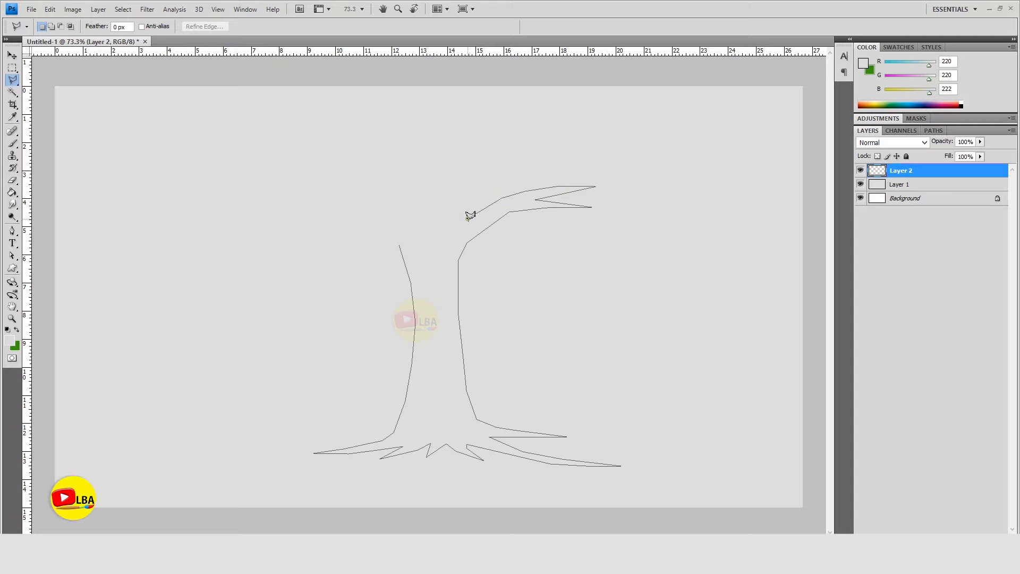
Step: Outline the central branch, curving up to the left with a forked tip of two pointed twigs
left_click(449, 212)
left_click(443, 197)
left_click(431, 182)
left_click(390, 169)
left_click(412, 186)
left_click(342, 190)
left_click(420, 197)
Step: Trace the upper edge of the left branch from the trunk's top, sloping down to a pointed tip
left_click(410, 225)
left_click(391, 225)
left_click(366, 230)
left_click(333, 245)
left_click(307, 266)
left_click(264, 271)
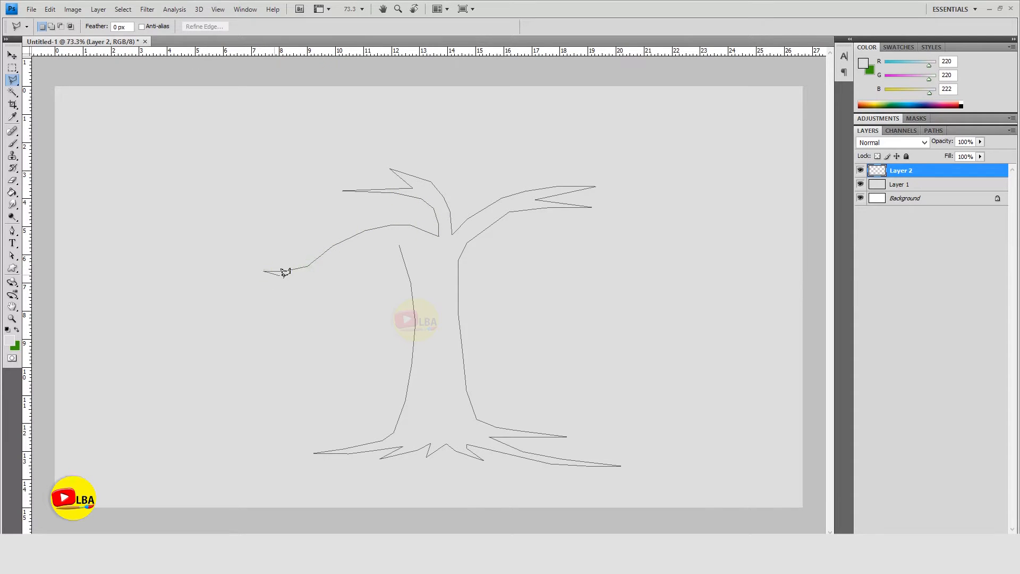
Step: Trace the left branch's fork, lower twig and underside, and close the selection at the trunk's starting point
left_click(286, 276)
left_click(328, 270)
left_click(278, 301)
left_click(308, 298)
left_click(333, 278)
left_click(364, 247)
left_click(403, 241)
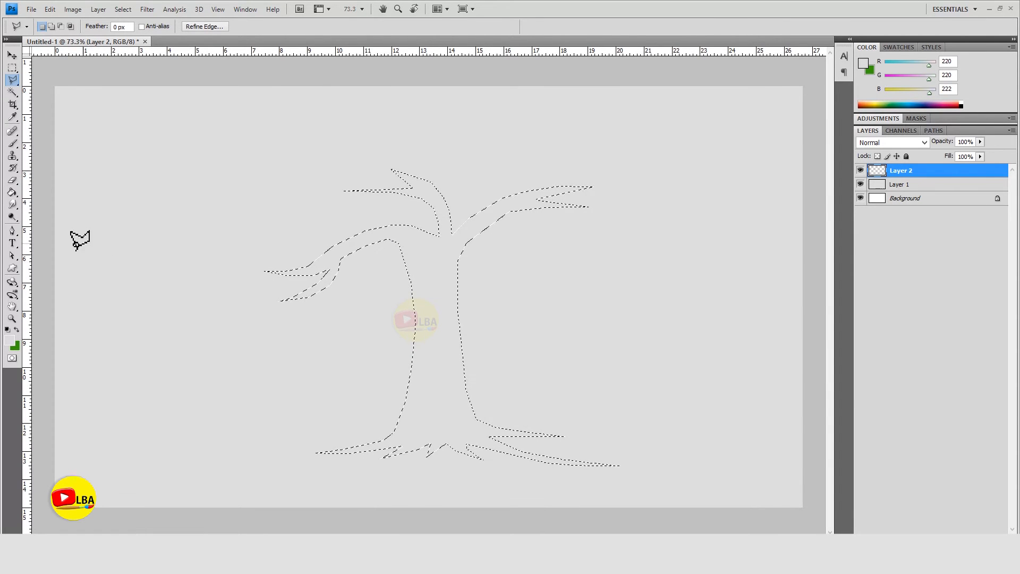
Step: Set the foreground colour to a dark brown, RGB 114, 53, 12, for the Paint Bucket
left_click(12, 192)
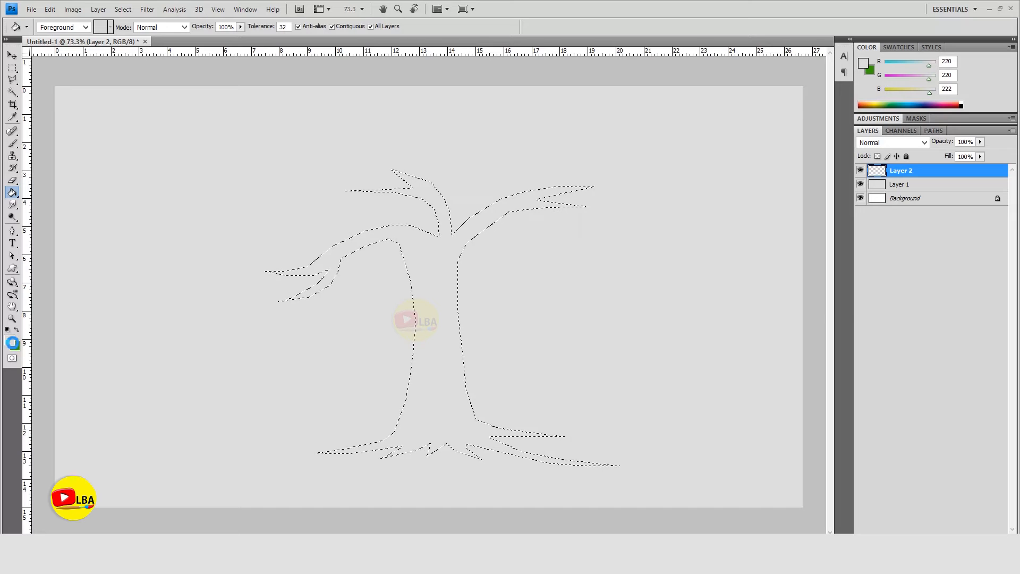
left_click(9, 340)
left_click_drag(770, 282, 771, 277)
left_click(738, 226)
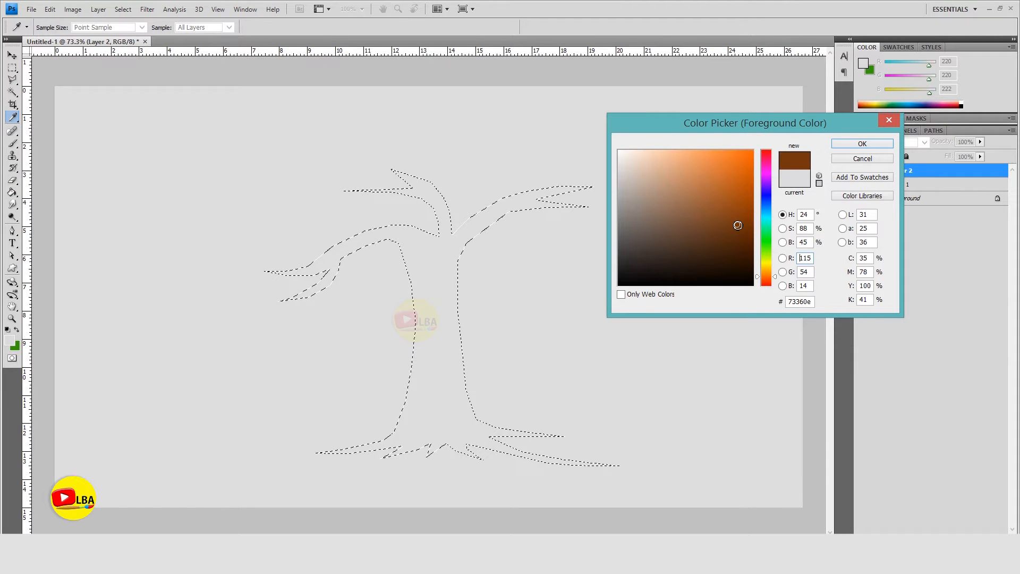
left_click(862, 143)
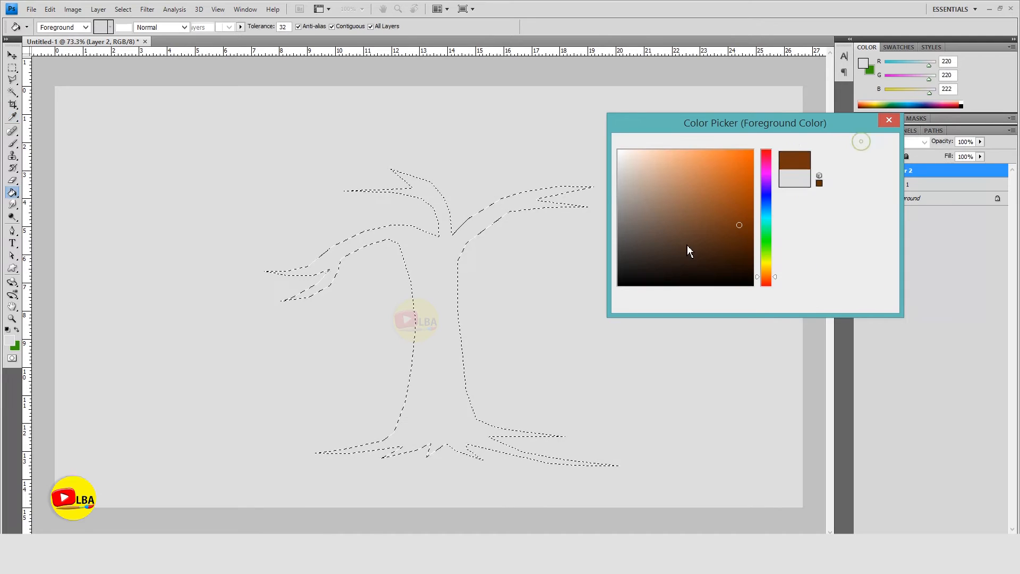
Step: Fill the tree-shaped selection on Layer 2 with the brown foreground colour and deselect it
left_click(444, 288)
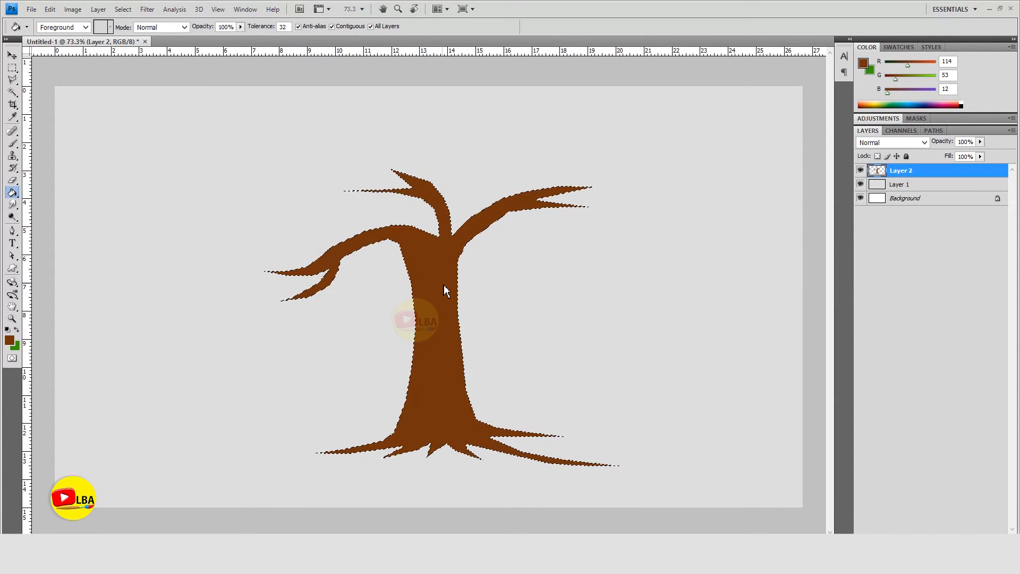
left_click(13, 70)
left_click(101, 71)
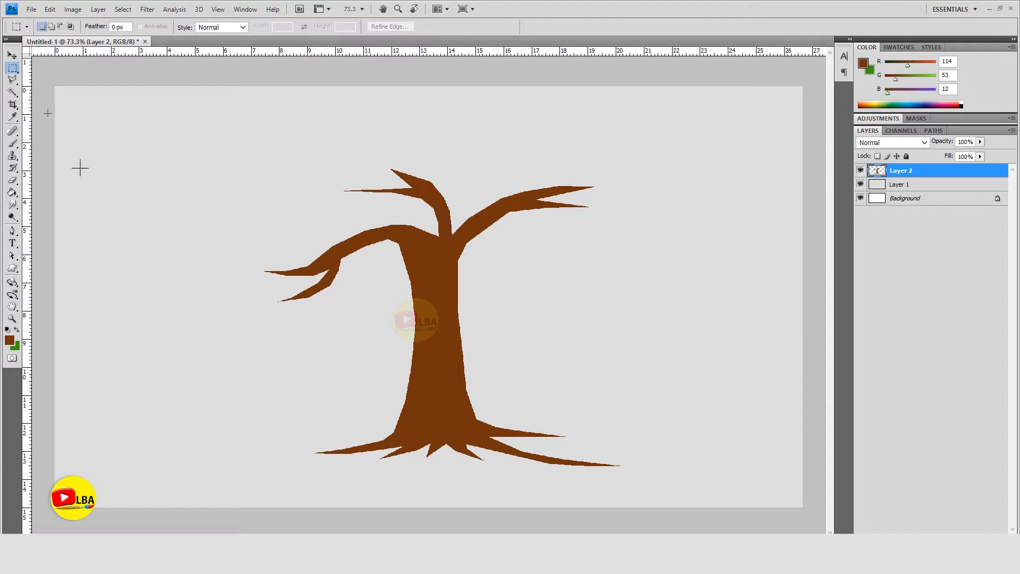
Step: Select an additional forked branch shape rising up and left from the left branch with the Polygonal Lasso
left_click(13, 80)
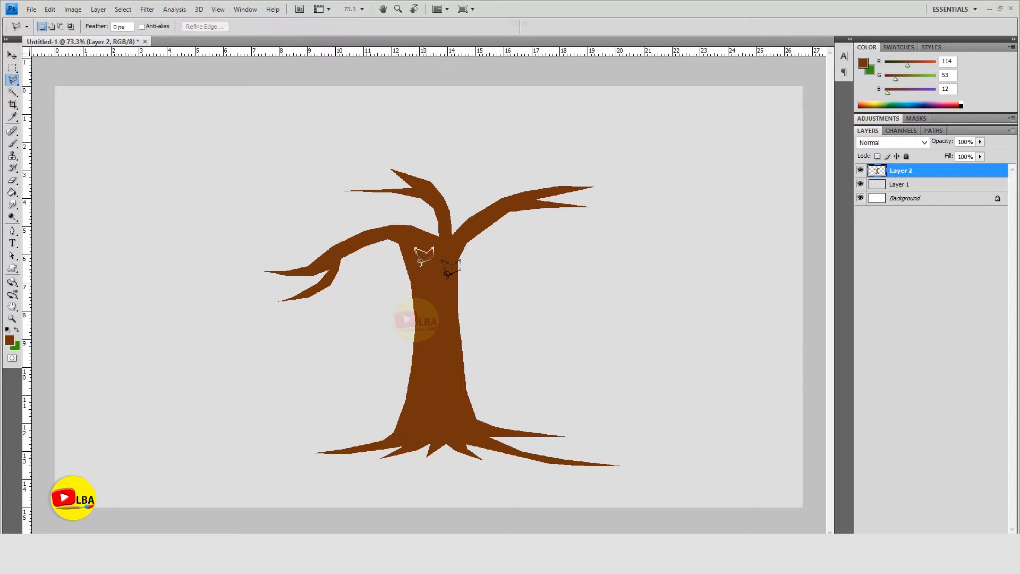
left_click(390, 232)
left_click(321, 211)
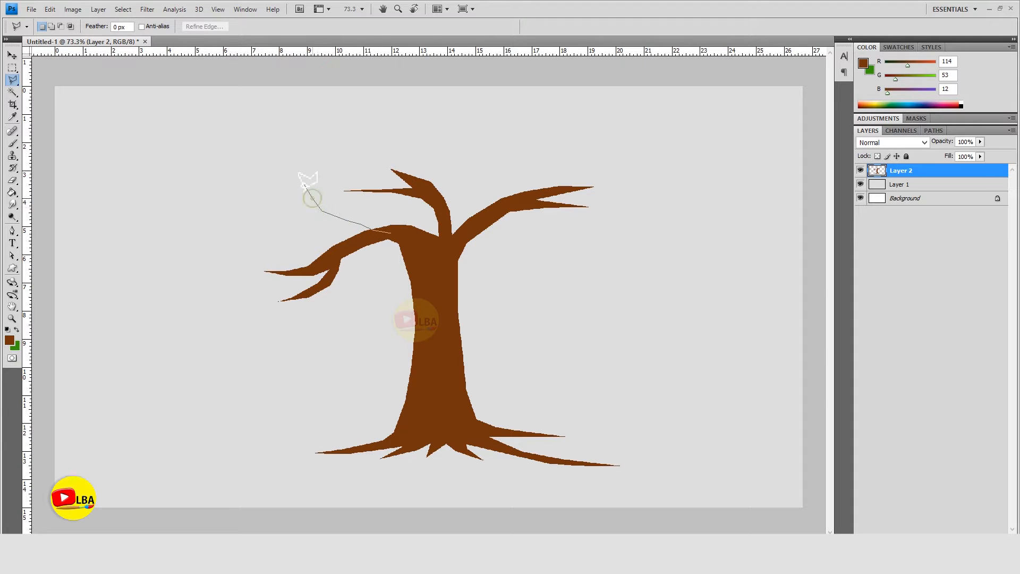
left_click(295, 166)
left_click(285, 143)
left_click(287, 170)
left_click(274, 205)
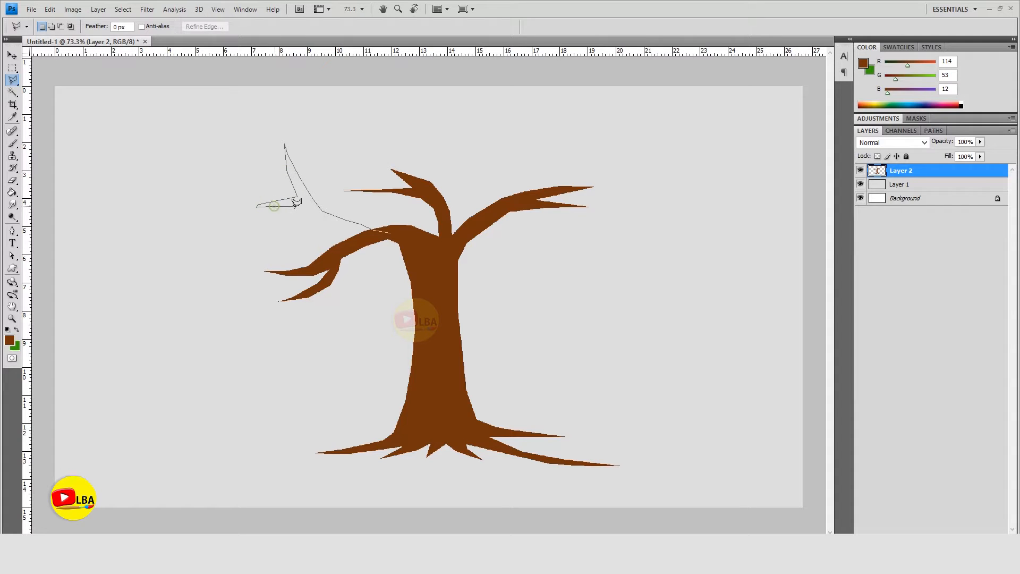
left_click(373, 240)
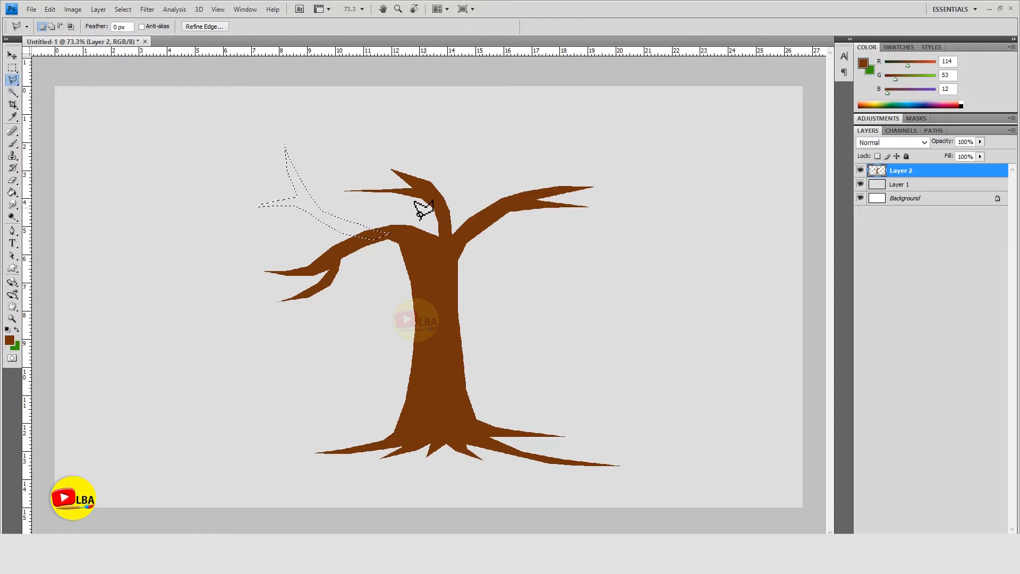
Step: Fill the new left branch selection with the same brown and deselect it
left_click(12, 192)
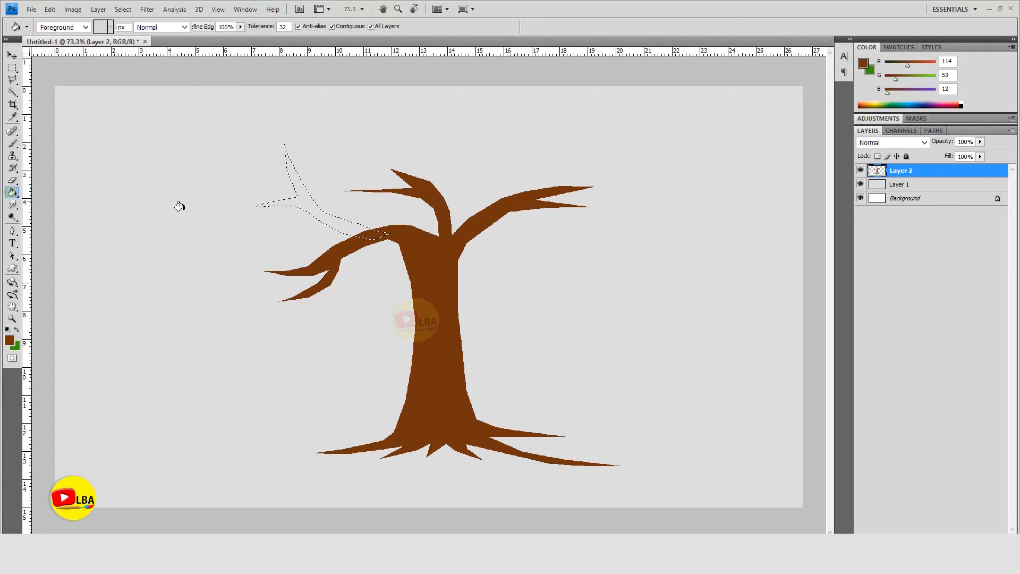
left_click(295, 205)
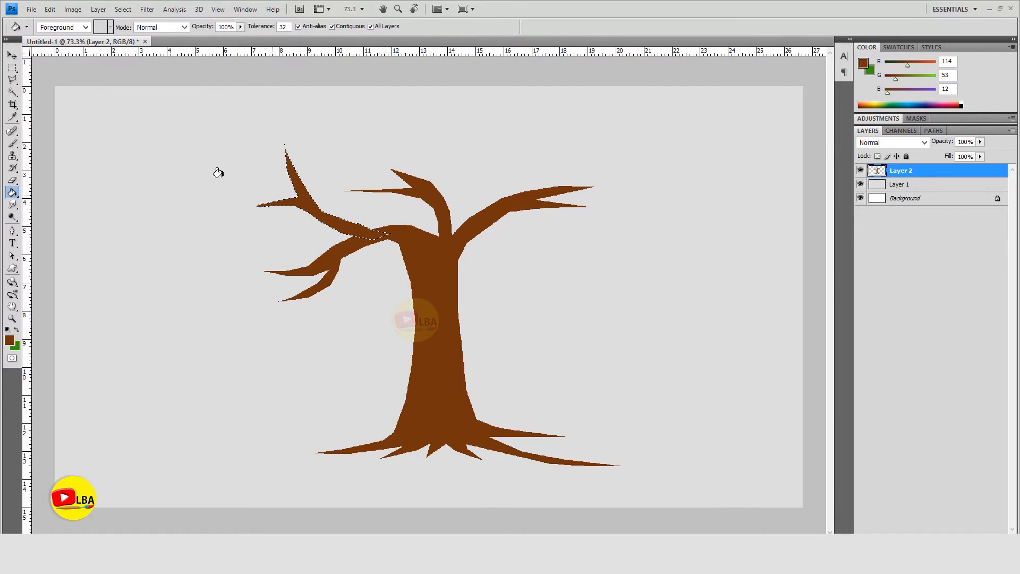
left_click(12, 68)
left_click(104, 75)
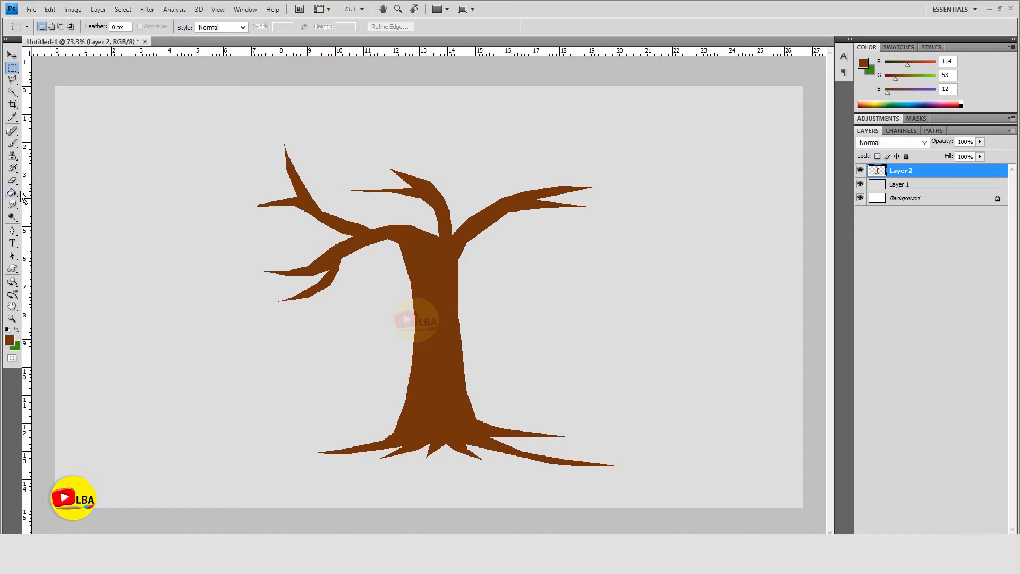
Step: Start a polygonal lasso outline of long, narrow zigzag bark streaks running up and down the trunk
left_click(12, 80)
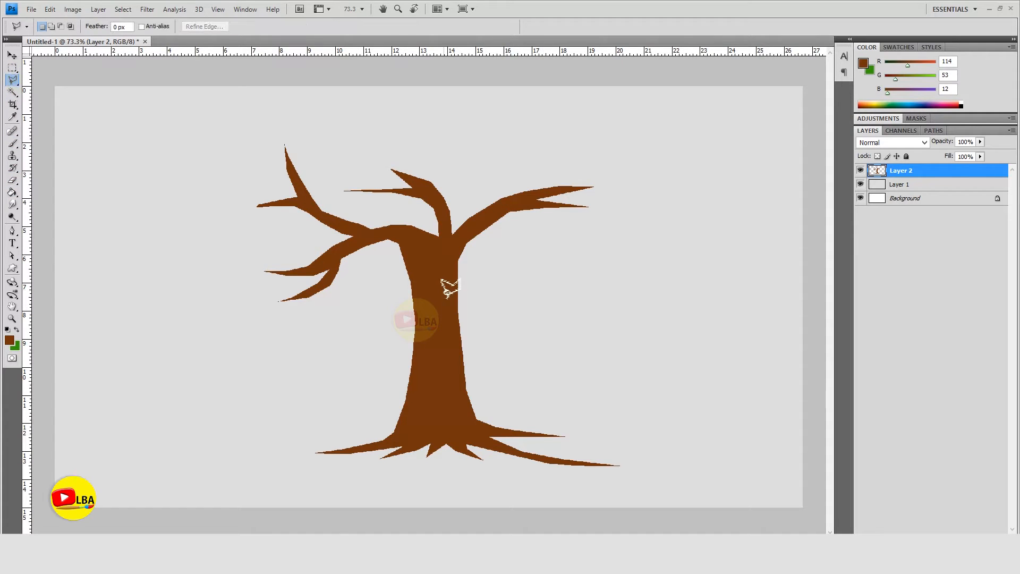
mouse_move(413, 254)
left_mouse_down()
mouse_move(431, 373)
mouse_move(416, 413)
left_mouse_up()
left_click(414, 429)
left_click(445, 348)
left_click(440, 268)
left_click(425, 420)
left_click(434, 283)
left_click(444, 420)
left_click(453, 269)
left_click(464, 427)
left_click(450, 259)
left_click(442, 262)
left_click(440, 405)
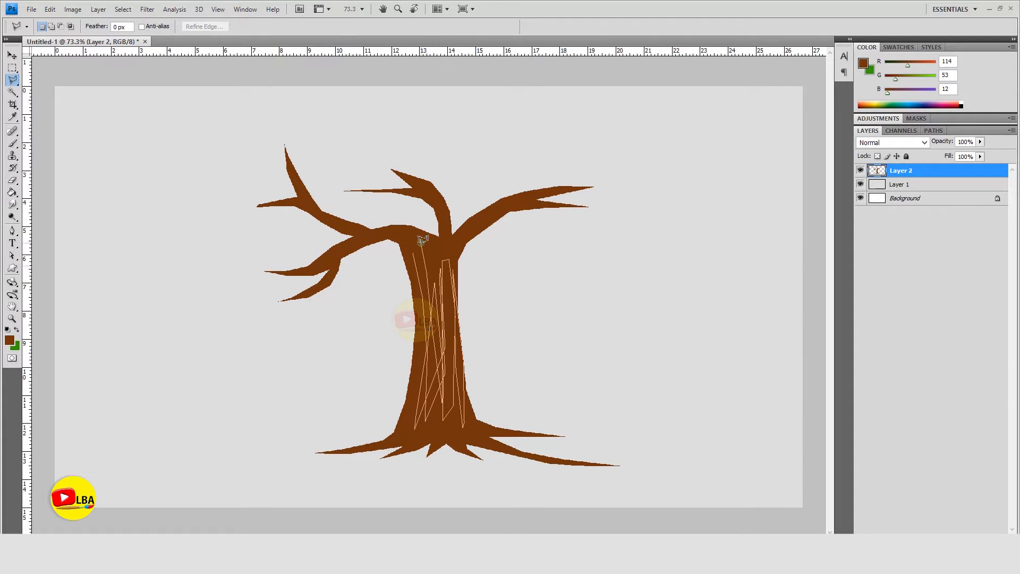
Step: Extend the bark outline down the trunk's left side and in jagged points across its base
left_click(411, 243)
left_click(408, 439)
left_click(448, 379)
left_click(468, 410)
left_click(478, 437)
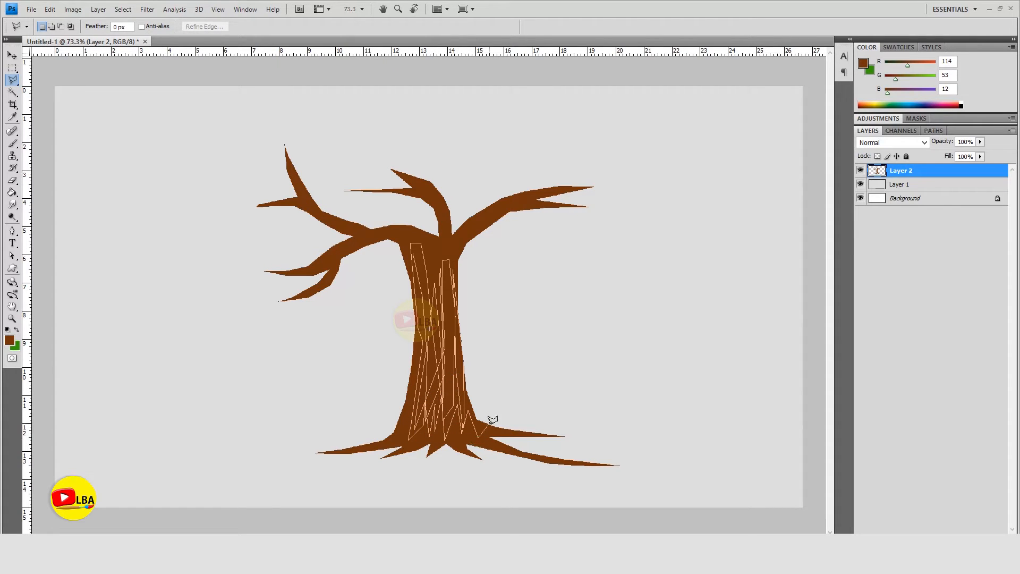
left_click(483, 426)
Step: Add zigzag bark points around the upper trunk and close the outline, keeping the bark selection active
left_click(439, 247)
left_click(434, 248)
left_click(421, 291)
left_click(421, 242)
left_click(424, 231)
left_click(431, 274)
left_click(431, 240)
left_click(445, 304)
left_click(451, 242)
left_click(445, 322)
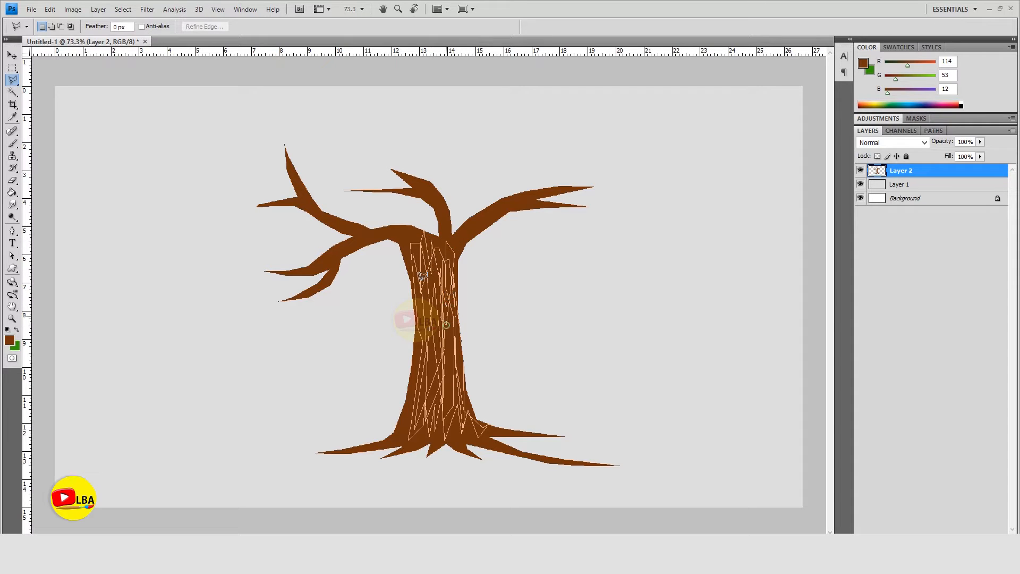
double_click(414, 261)
left_click(411, 240)
key("ctrl+z")
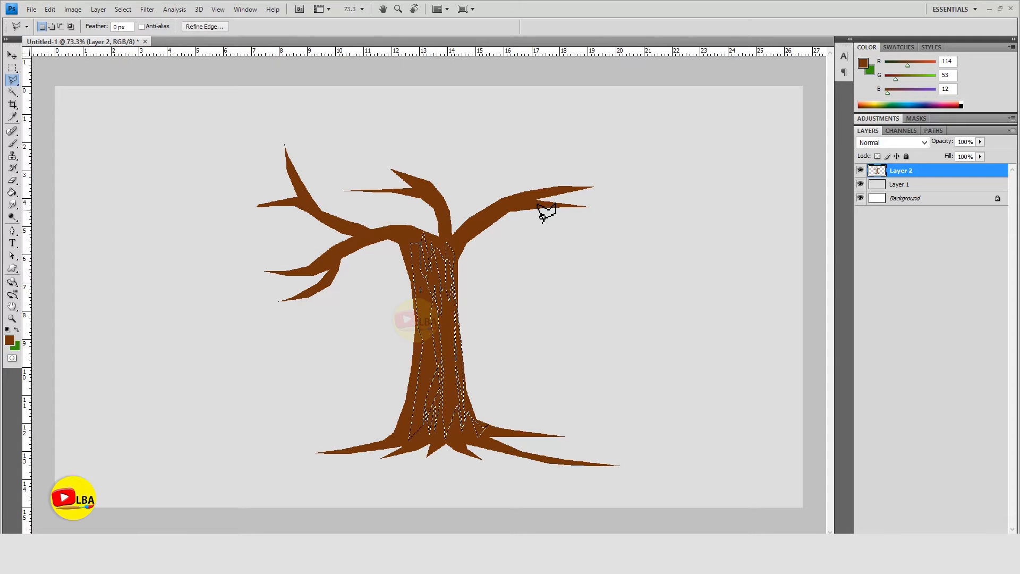
Step: Lighten the selected trunk bark streaks by raising Brightness in Brightness/Contrast, and deselect them
left_click(73, 9)
mouse_move(101, 44)
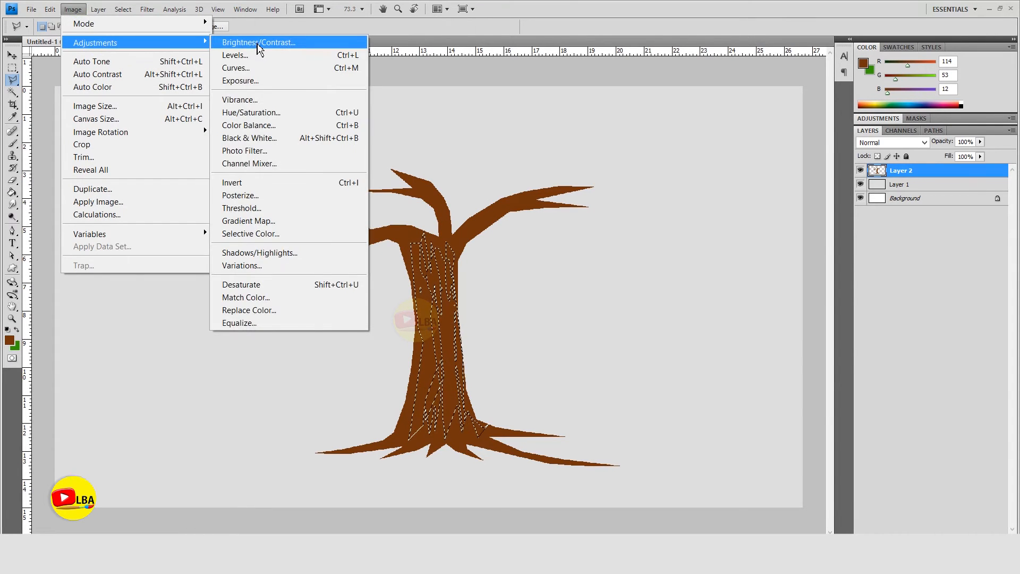
left_click(259, 45)
mouse_move(783, 137)
left_mouse_down()
mouse_move(769, 139)
mouse_move(803, 140)
left_mouse_up()
left_click(868, 123)
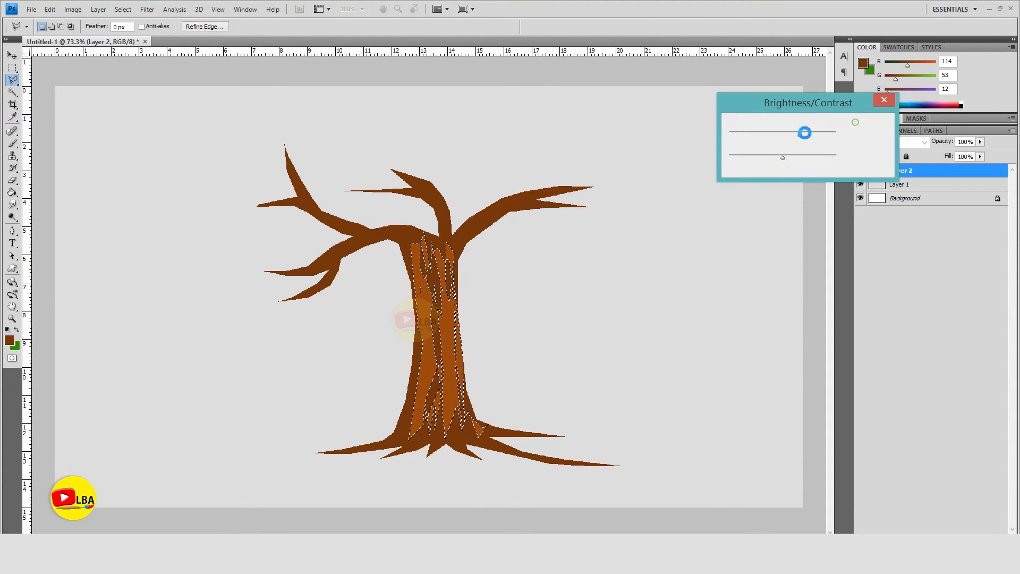
left_click(13, 68)
left_click(112, 70)
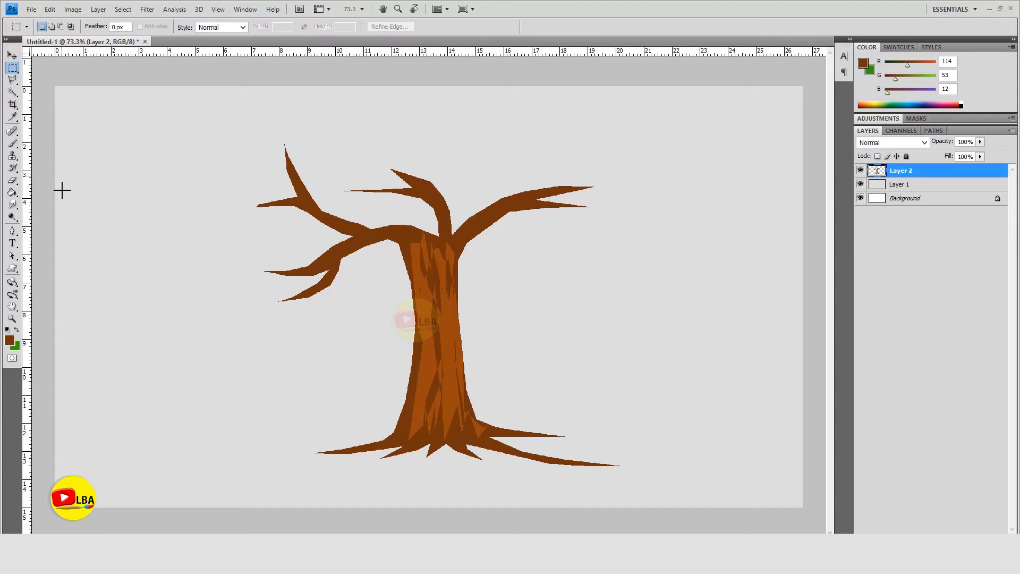
Step: Select thin bark streaks along the right branch with the freehand Lasso tool
left_click(13, 79)
left_click(46, 81)
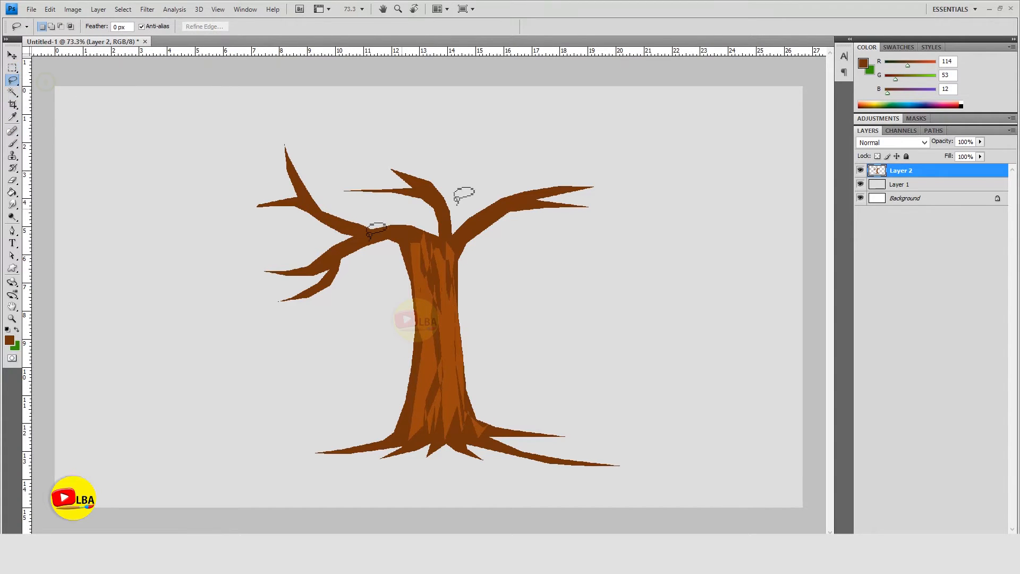
left_click_drag(446, 256, 466, 232)
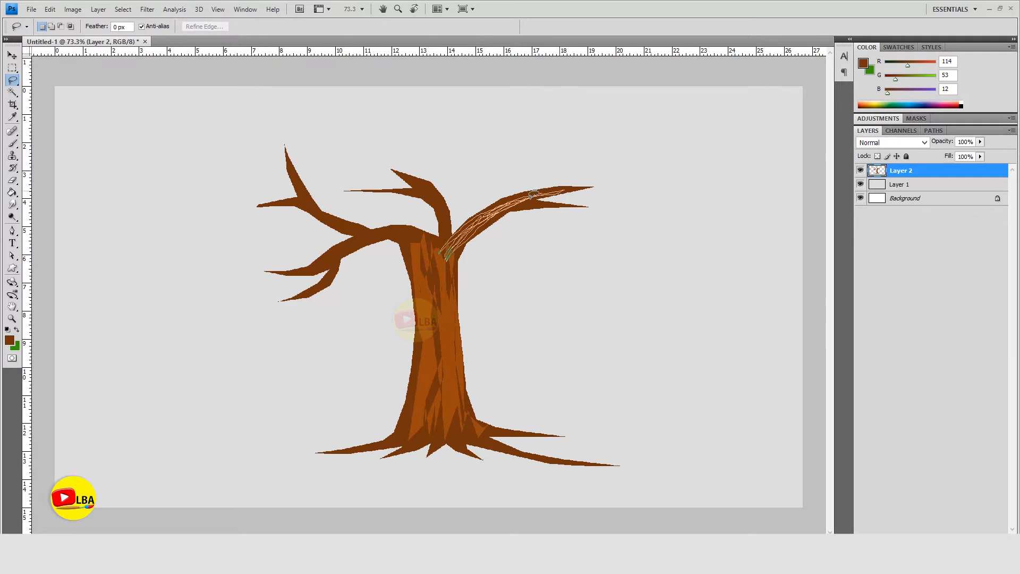
left_click_drag(442, 255, 443, 256)
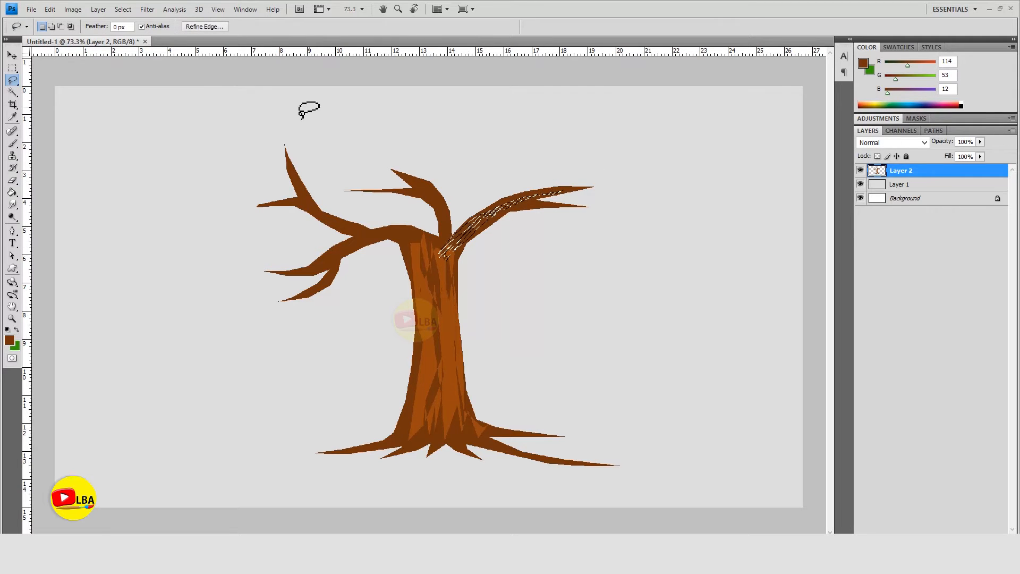
Step: Raise the brightness of the right branch's selected streaks to 46 with Brightness/Contrast, and deselect them
left_click(78, 12)
mouse_move(99, 40)
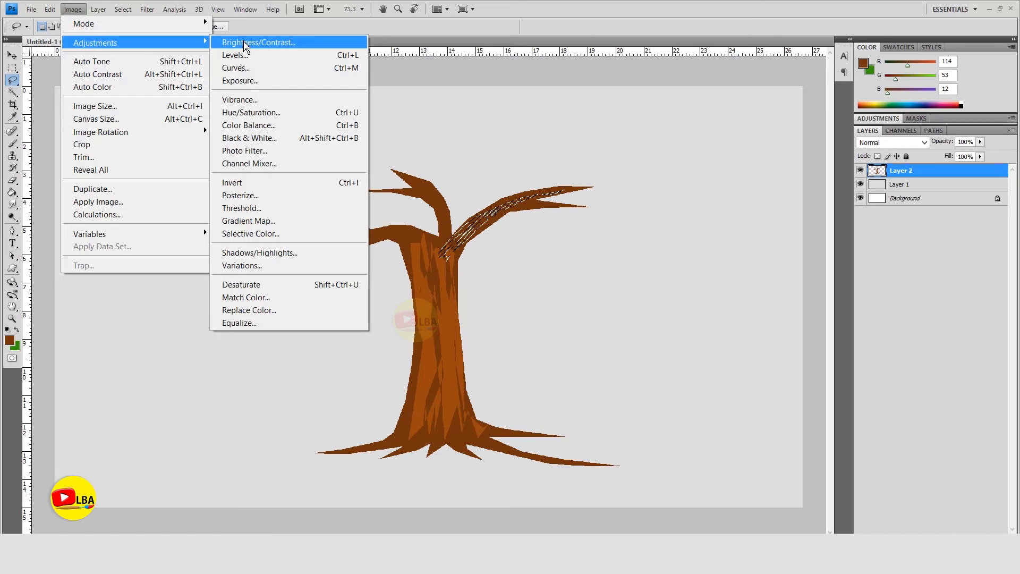
left_click(254, 40)
left_click_drag(783, 135, 801, 136)
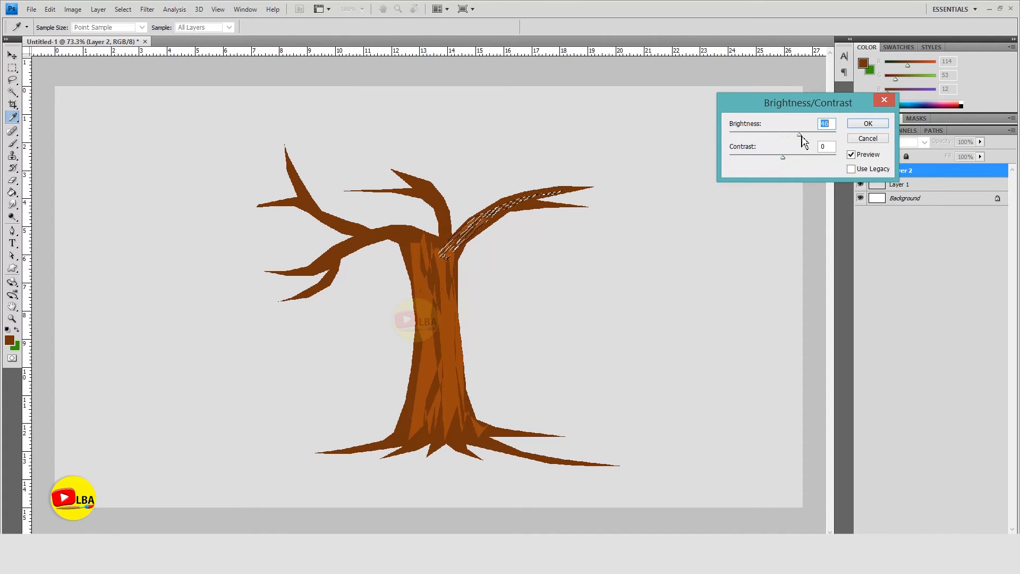
left_click(867, 124)
key("l")
key("m")
key("ctrl+d")
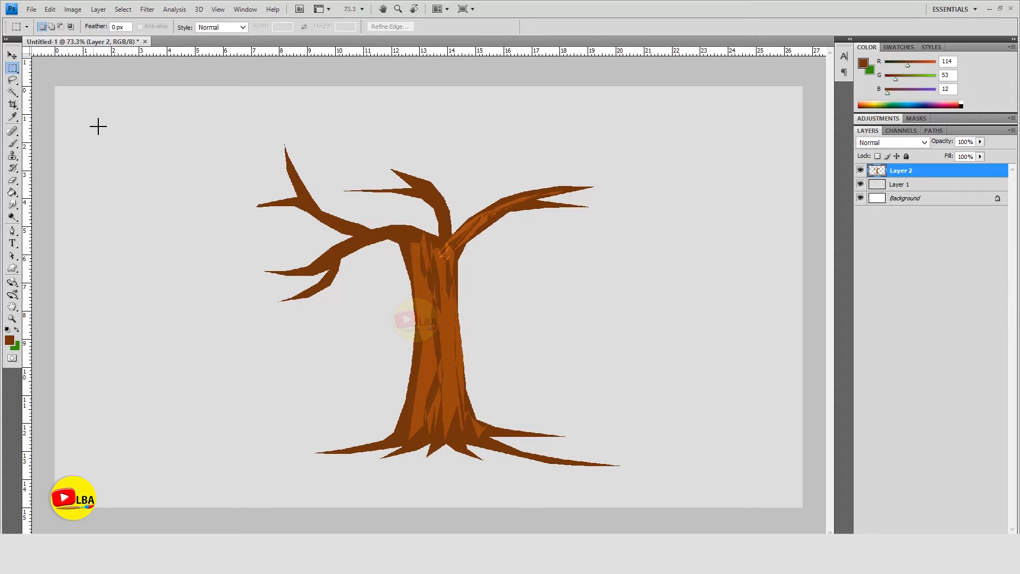
Step: Select thin bark streaks along the left branches and the central branch in one freehand Lasso selection
left_click(12, 80)
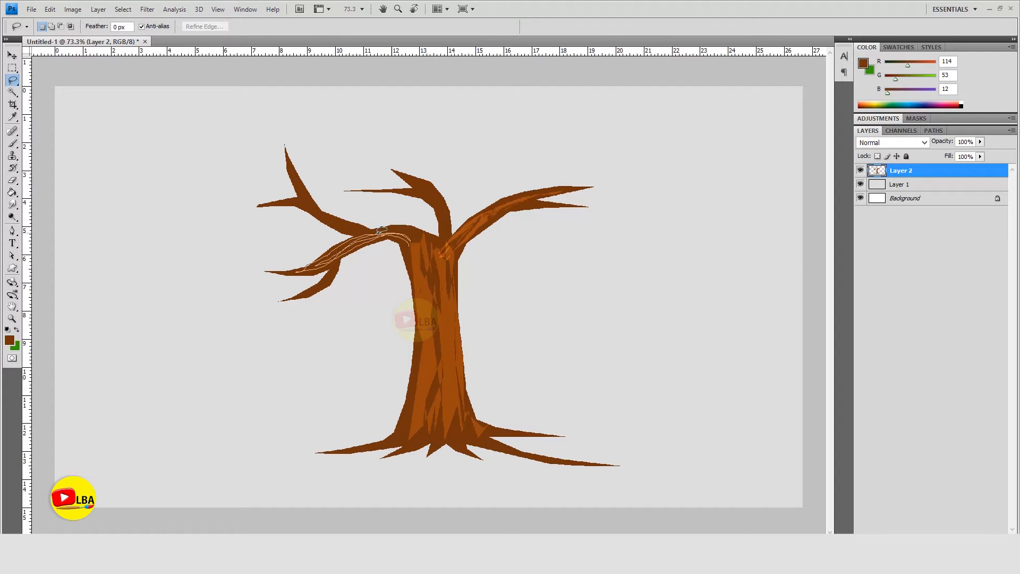
left_click_drag(336, 252, 399, 224)
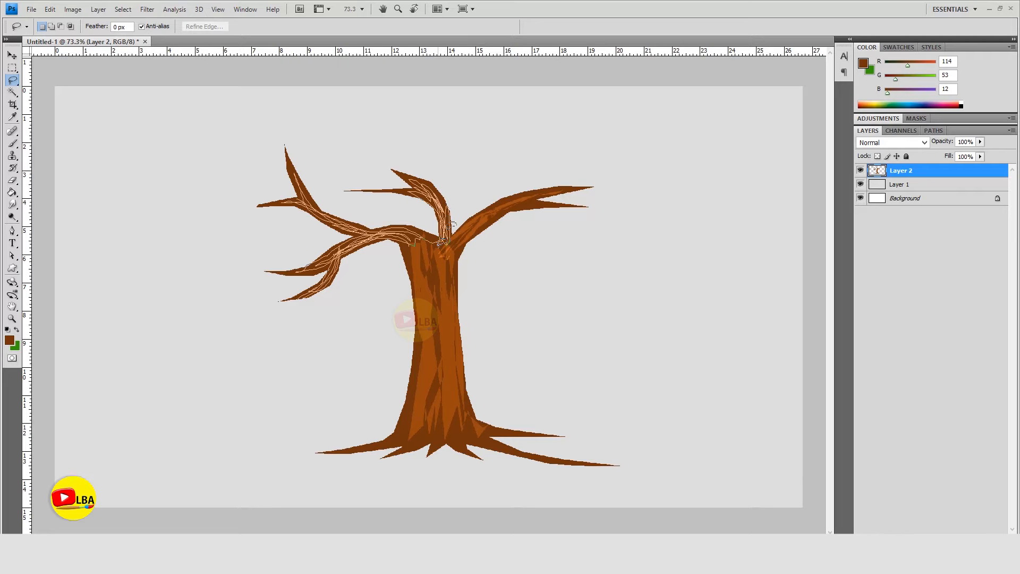
left_click_drag(448, 240, 449, 241)
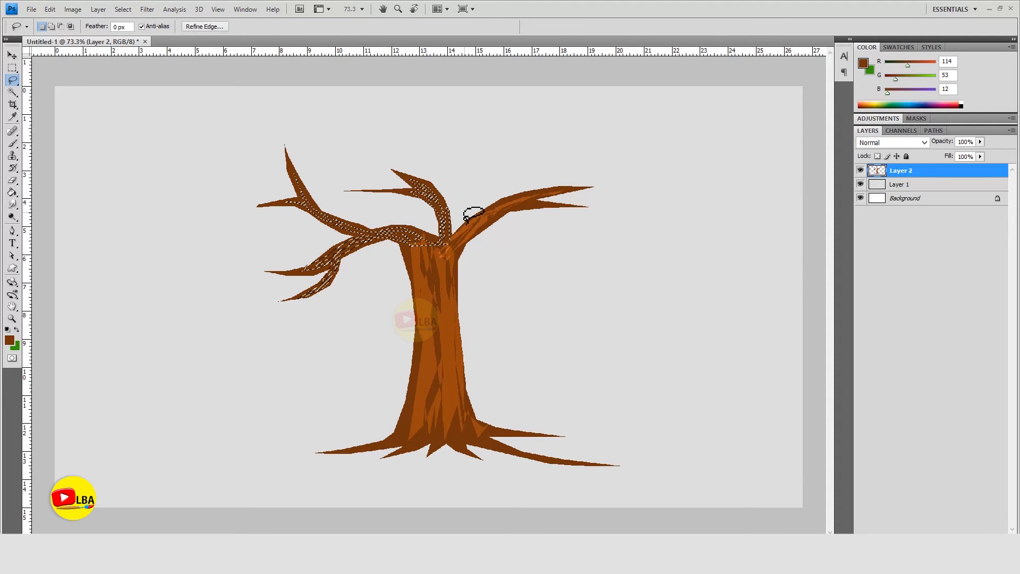
Step: Raise the brightness of the selected streaks on the left and central branches to 69 with Brightness/Contrast, and deselect them
left_click(72, 9)
mouse_move(202, 42)
left_click(236, 42)
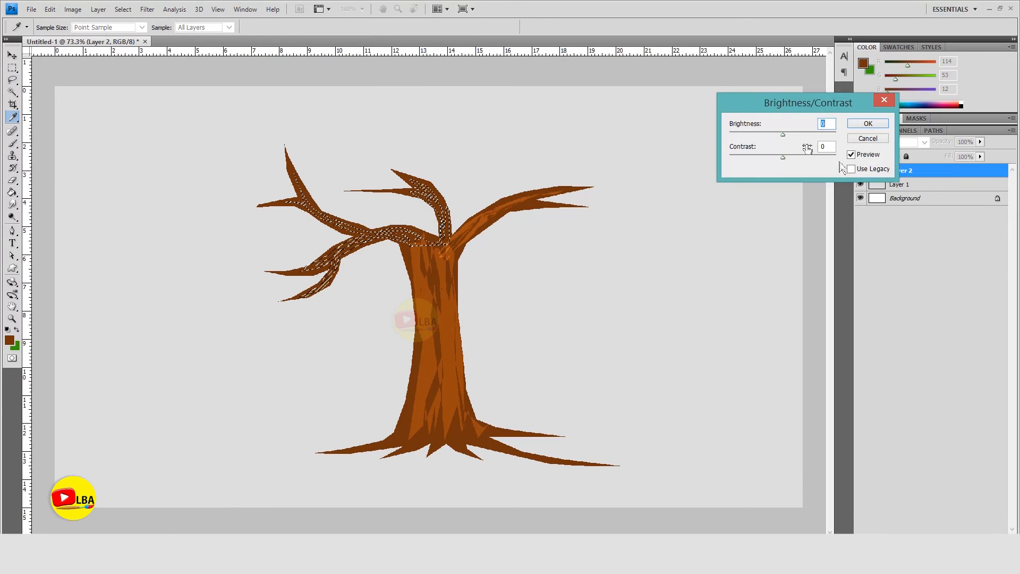
left_click_drag(793, 137, 808, 139)
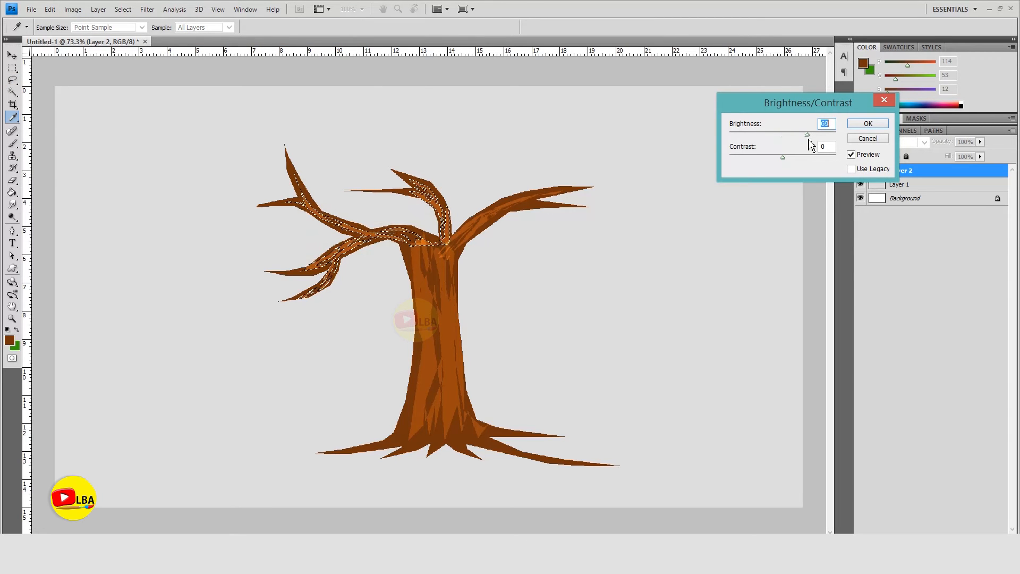
left_click(868, 123)
left_click(13, 68)
left_click(107, 69)
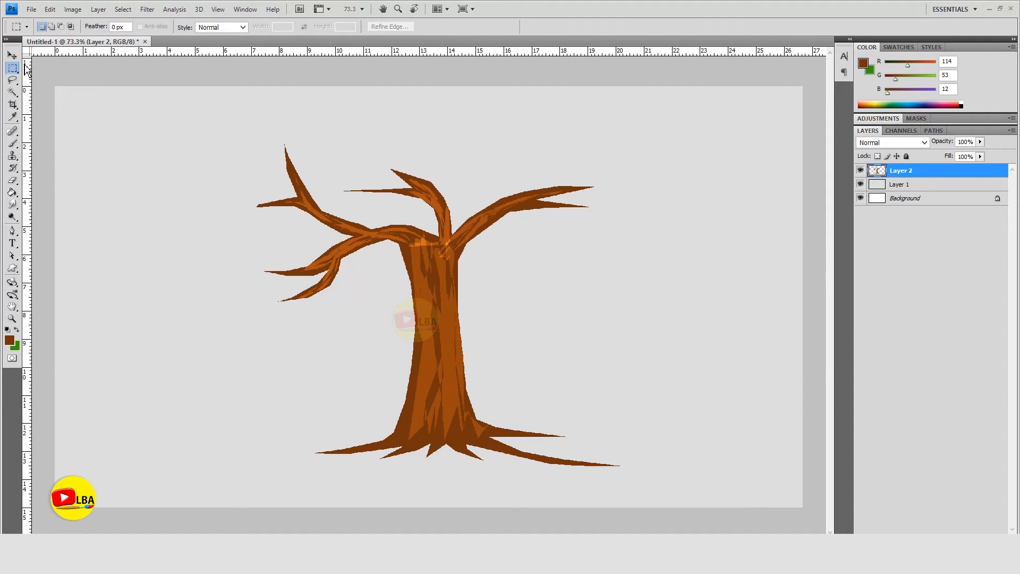
Step: Choose the 74 px maple leaf preset for the Brush tool
left_click(13, 143)
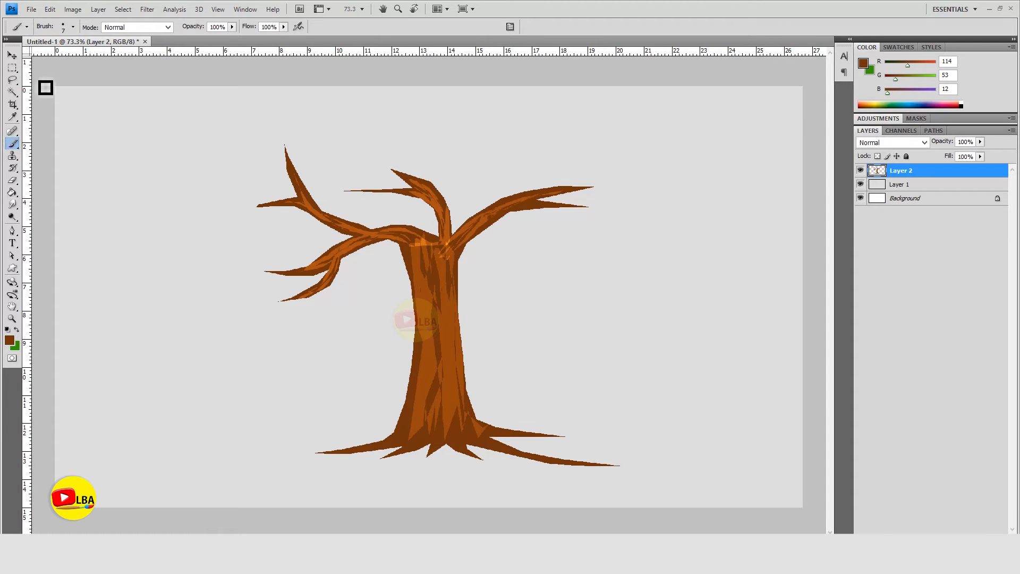
left_click(73, 27)
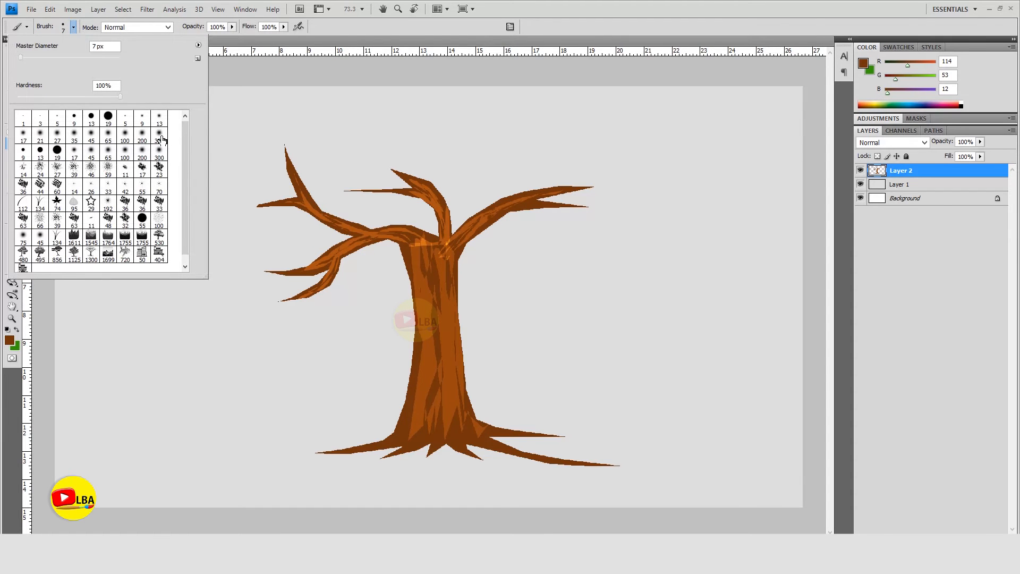
left_click_drag(183, 158, 185, 174)
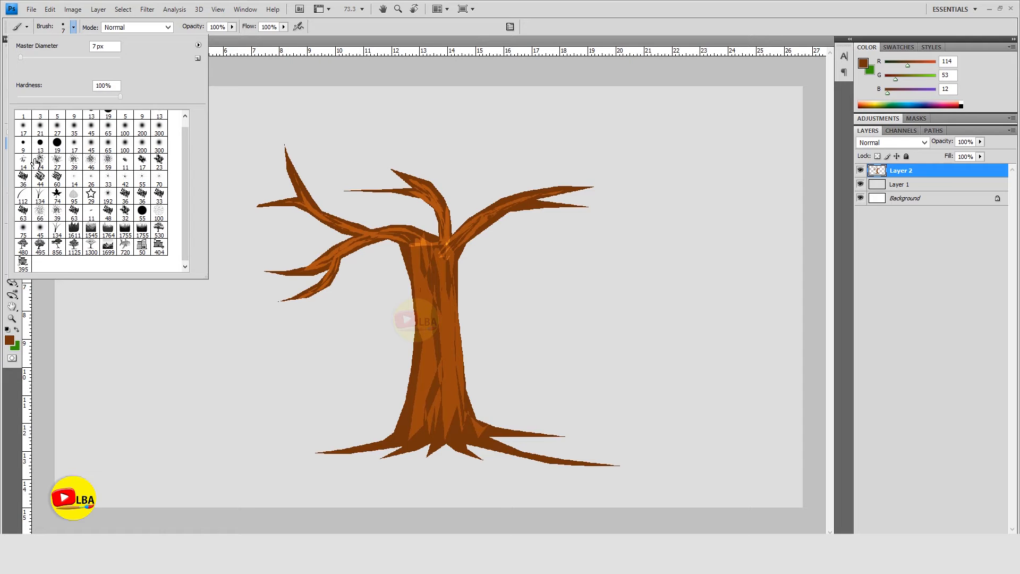
left_click(58, 195)
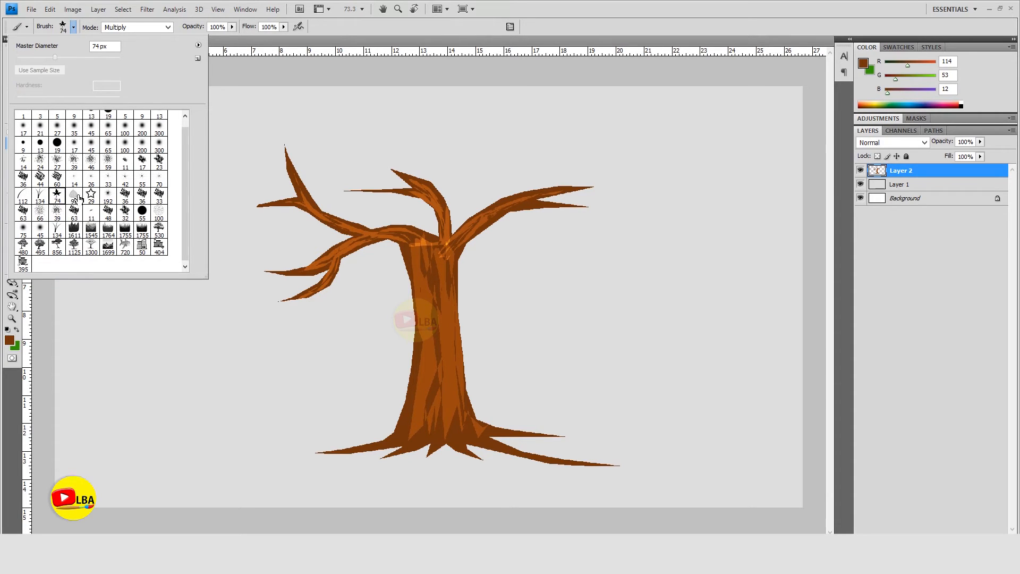
left_click(533, 40)
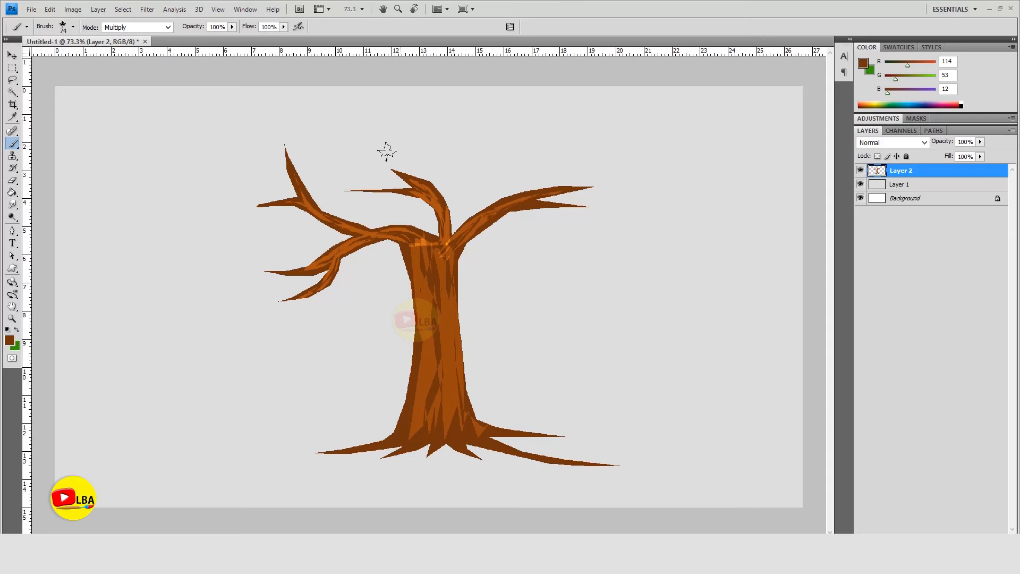
Step: Set the foreground color to olive green #598f0b and the background color to a brighter green
left_click(10, 341)
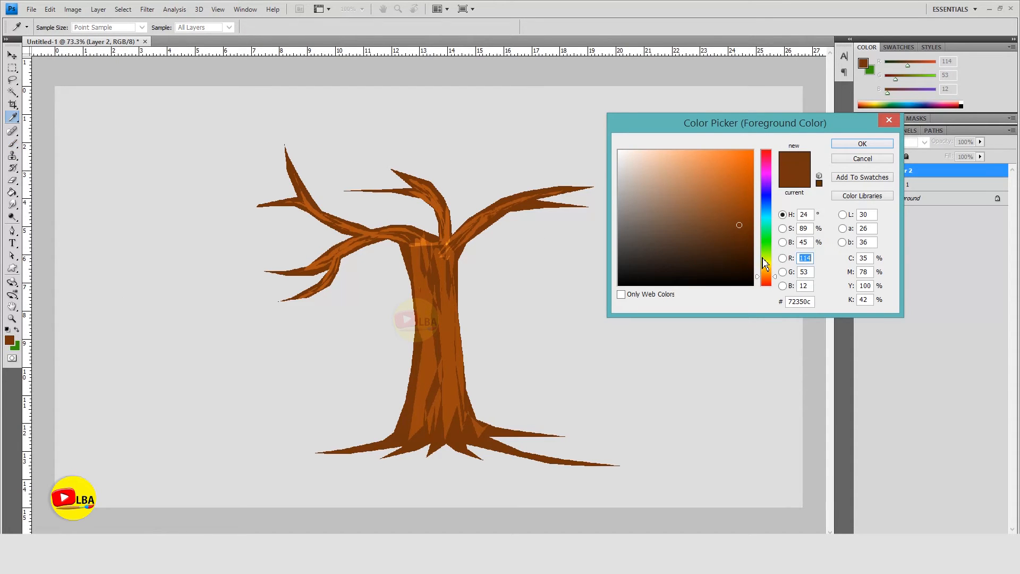
left_click(766, 254)
left_click(743, 210)
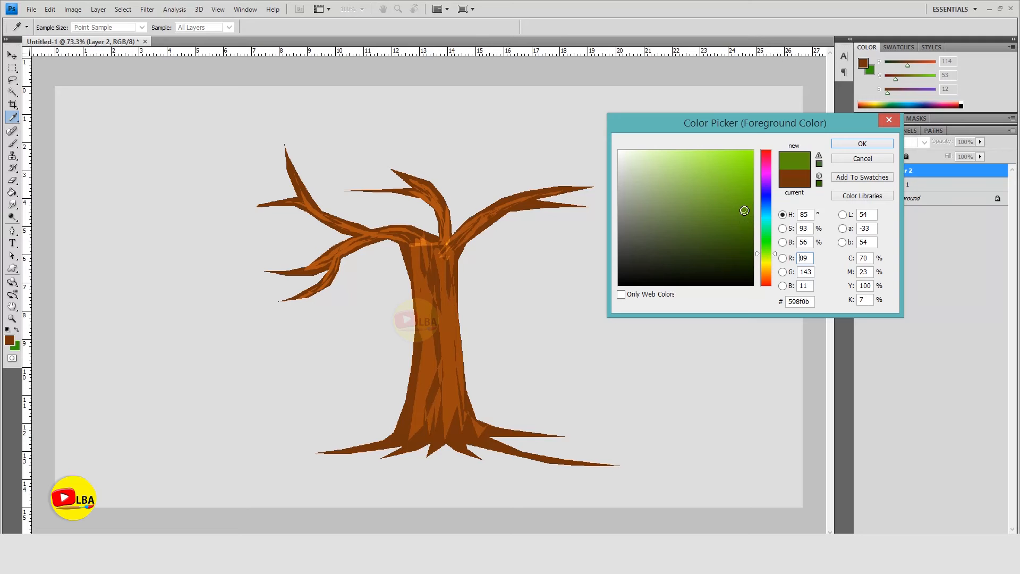
left_click(860, 144)
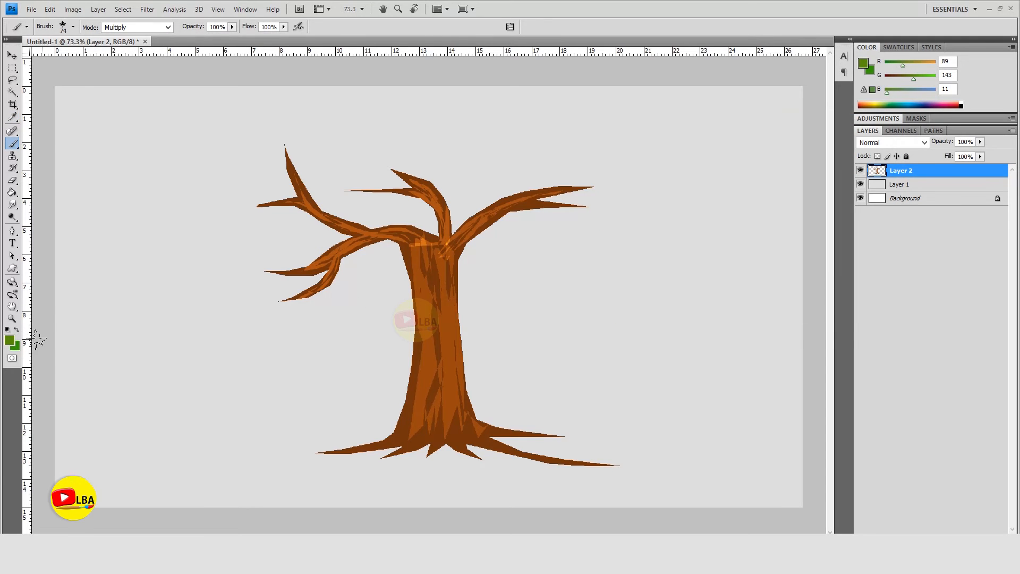
left_click(17, 347)
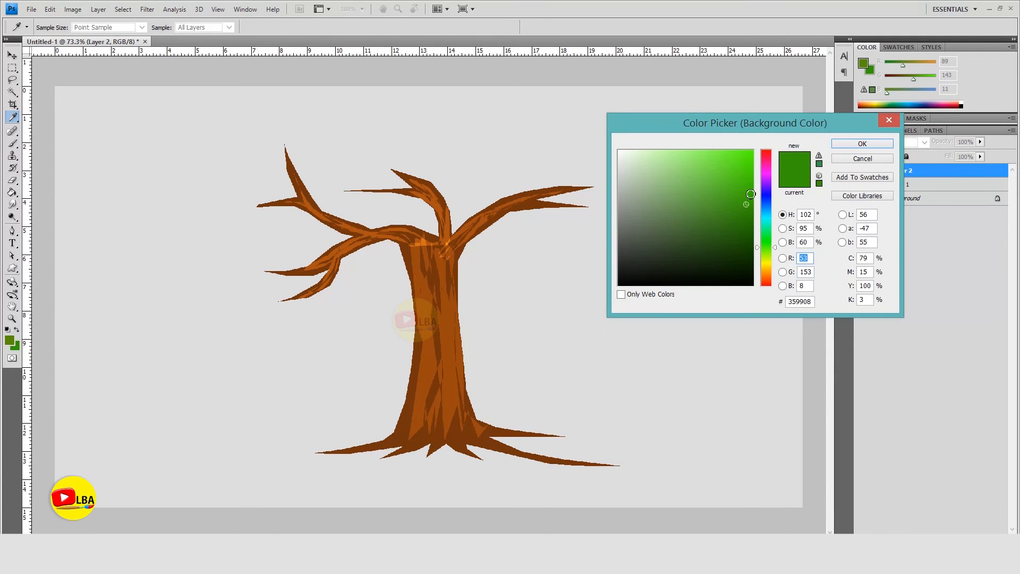
left_click(743, 183)
left_click(860, 146)
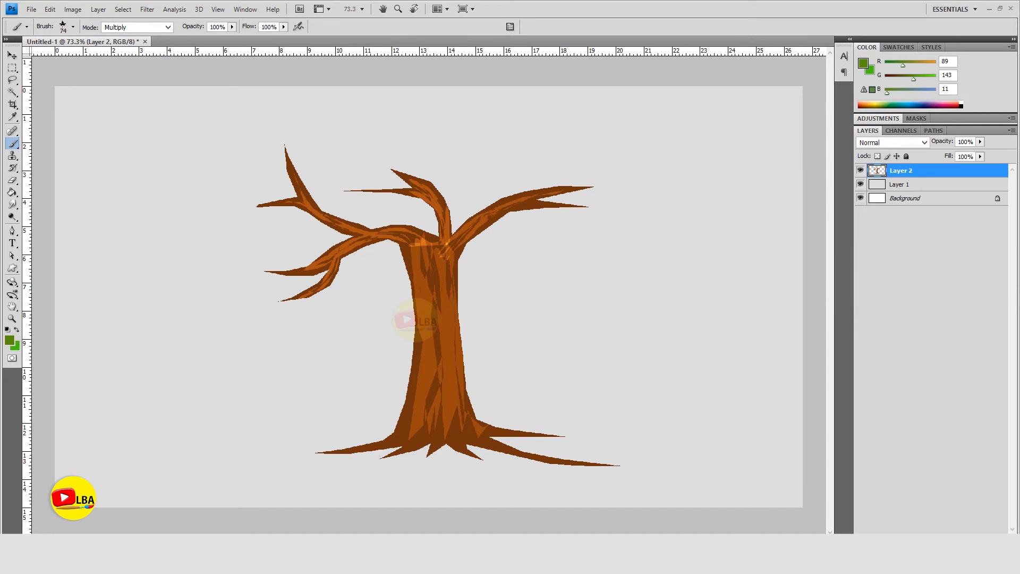
Step: Add a new layer above the tree and try a leaf stroke on the empty area left of the branches, undoing it
left_click(986, 532)
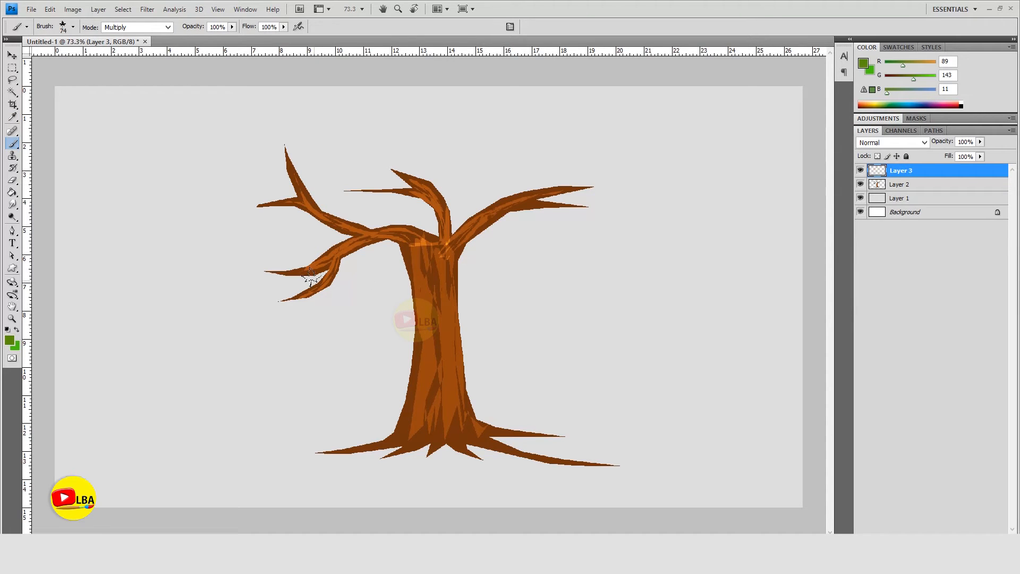
mouse_move(135, 260)
left_mouse_down()
mouse_move(171, 251)
mouse_move(154, 243)
mouse_move(223, 240)
left_mouse_up()
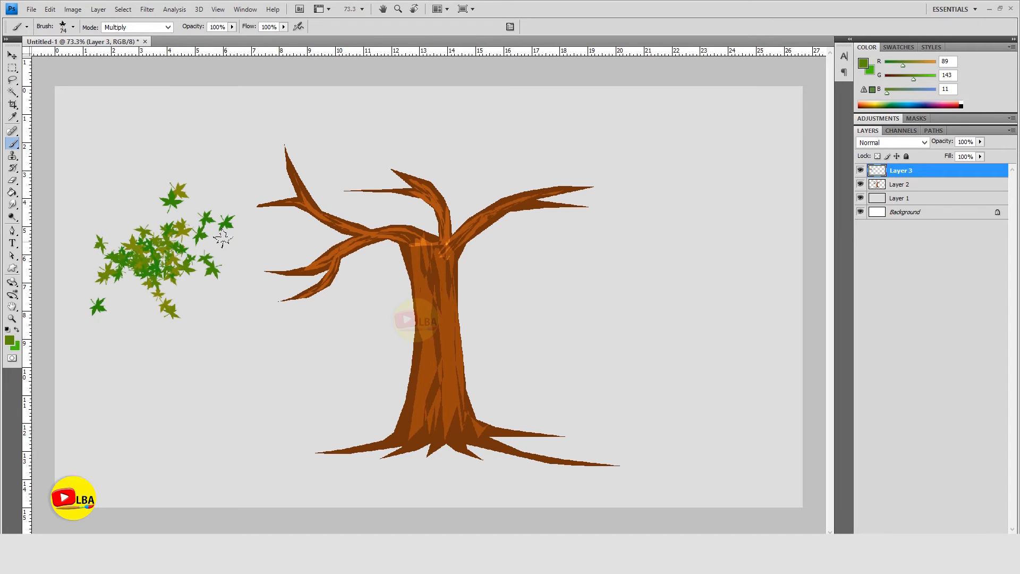
key("ctrl+z")
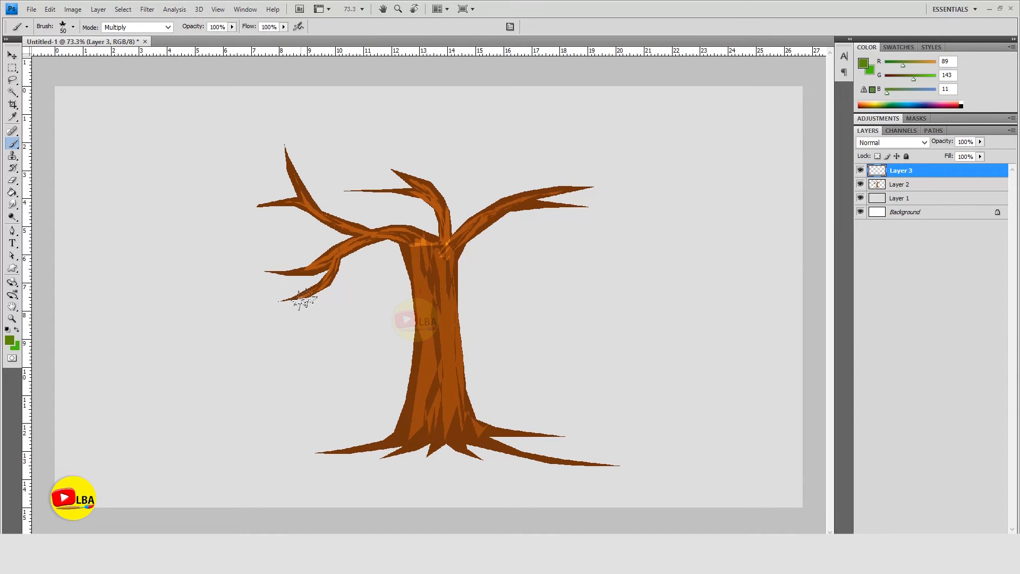
Step: Paint a dense leaf canopy over all the branches and the trunk's upper end with the leaf brush at 50 px
mouse_move(285, 295)
left_mouse_down()
mouse_move(307, 291)
mouse_move(297, 305)
mouse_move(309, 285)
mouse_move(289, 293)
mouse_move(281, 272)
mouse_move(267, 270)
mouse_move(323, 249)
mouse_move(292, 211)
mouse_move(260, 203)
mouse_move(268, 180)
mouse_move(278, 193)
mouse_move(301, 184)
mouse_move(295, 134)
mouse_move(332, 181)
mouse_move(288, 216)
mouse_move(339, 208)
mouse_move(320, 244)
mouse_move(339, 237)
mouse_move(343, 211)
mouse_move(385, 165)
mouse_move(371, 160)
mouse_move(378, 144)
mouse_move(438, 146)
mouse_move(352, 173)
mouse_move(410, 173)
mouse_move(406, 160)
mouse_move(350, 154)
mouse_move(356, 117)
mouse_move(477, 114)
mouse_move(470, 145)
mouse_move(409, 168)
mouse_move(458, 154)
mouse_move(478, 161)
mouse_move(384, 195)
mouse_move(491, 170)
mouse_move(484, 156)
mouse_move(513, 147)
mouse_move(574, 166)
mouse_move(616, 159)
mouse_move(528, 197)
mouse_move(558, 216)
mouse_move(611, 213)
mouse_move(606, 229)
mouse_move(640, 205)
mouse_move(542, 241)
mouse_move(467, 207)
mouse_move(340, 225)
mouse_move(366, 250)
left_mouse_up()
mouse_move(467, 210)
left_mouse_down()
mouse_move(380, 239)
mouse_move(332, 271)
left_mouse_up()
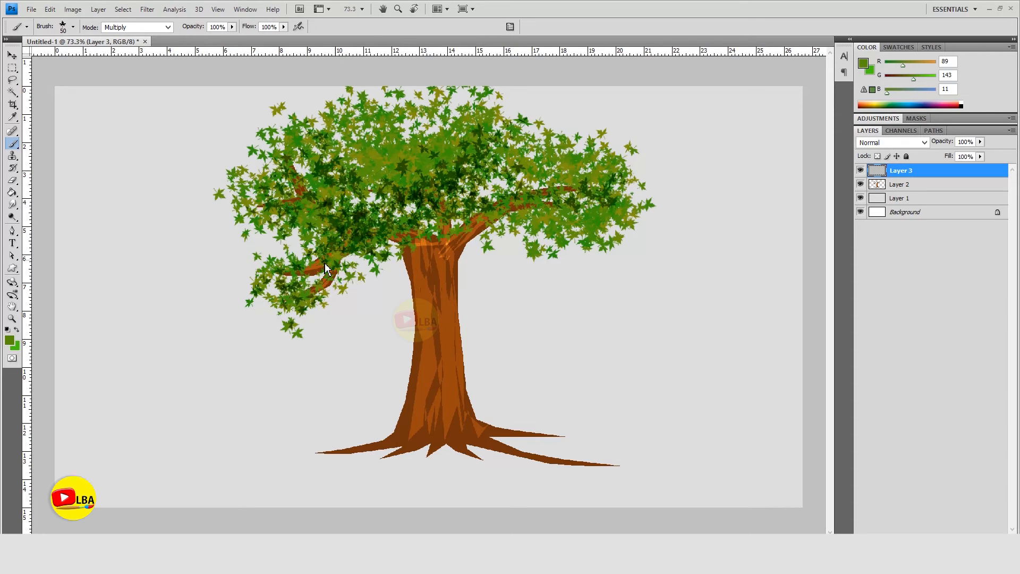
mouse_move(336, 150)
left_mouse_down()
mouse_move(374, 122)
mouse_move(446, 109)
mouse_move(558, 119)
mouse_move(572, 134)
mouse_move(606, 125)
left_mouse_up()
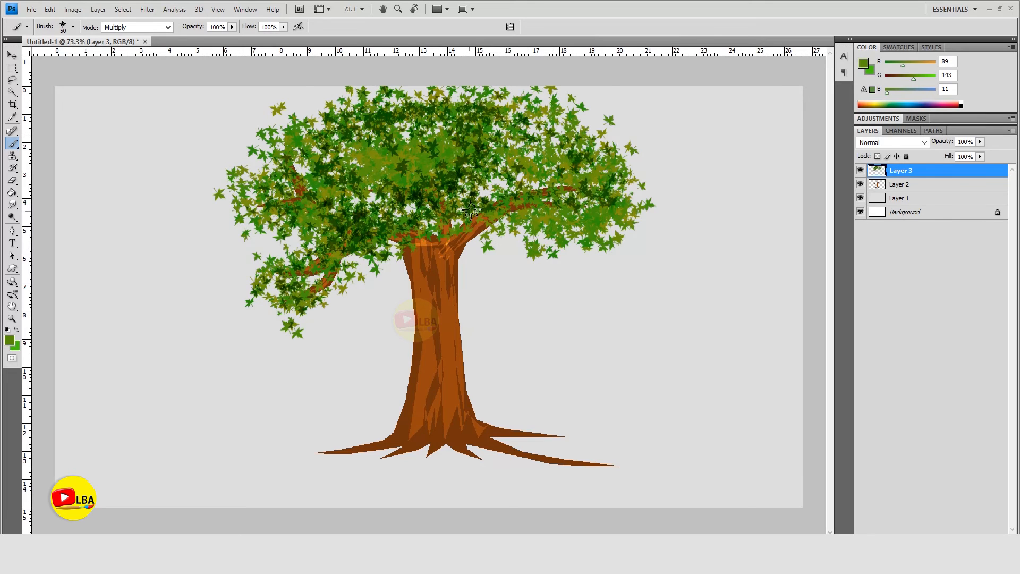
mouse_move(455, 229)
left_mouse_down()
mouse_move(531, 241)
mouse_move(513, 260)
left_mouse_up()
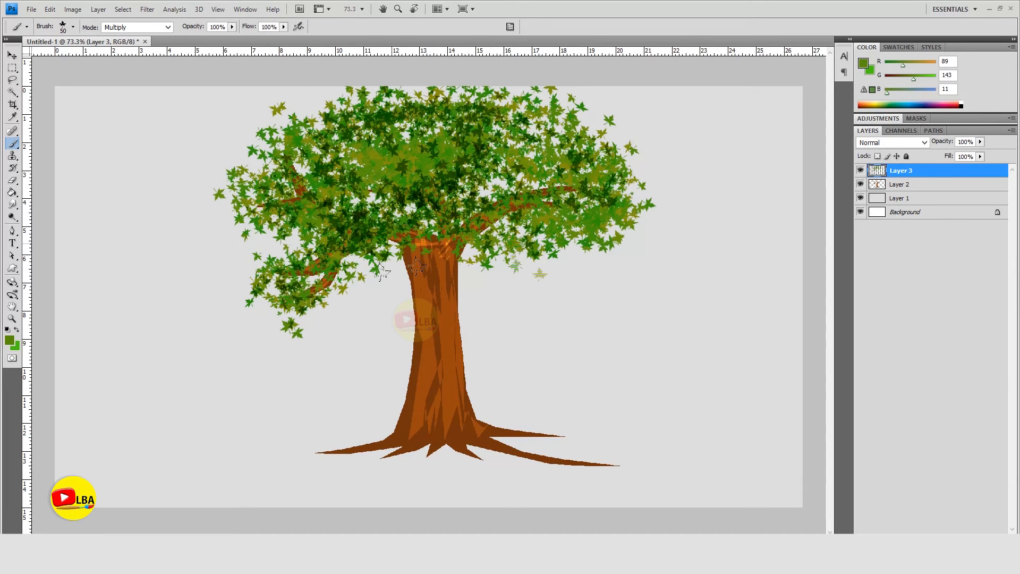
mouse_move(376, 266)
left_mouse_down()
mouse_move(481, 254)
mouse_move(520, 228)
mouse_move(402, 256)
mouse_move(369, 245)
mouse_move(554, 241)
mouse_move(544, 247)
mouse_move(567, 265)
mouse_move(598, 244)
mouse_move(543, 248)
mouse_move(610, 227)
mouse_move(588, 264)
mouse_move(543, 270)
mouse_move(514, 240)
left_mouse_up()
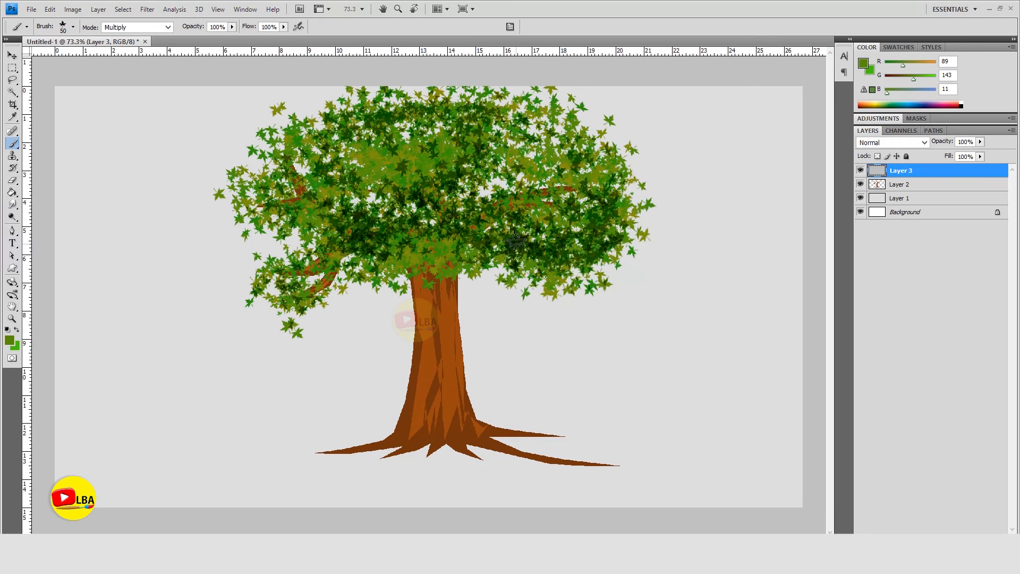
mouse_move(319, 276)
left_mouse_down()
mouse_move(268, 280)
mouse_move(323, 271)
mouse_move(354, 245)
mouse_move(340, 219)
mouse_move(315, 208)
mouse_move(410, 160)
mouse_move(375, 155)
mouse_move(446, 159)
mouse_move(424, 232)
left_mouse_up()
mouse_move(459, 153)
left_mouse_down()
mouse_move(547, 162)
mouse_move(582, 183)
mouse_move(390, 255)
mouse_move(425, 266)
mouse_move(563, 249)
left_mouse_up()
mouse_move(420, 263)
left_mouse_down()
mouse_move(328, 280)
mouse_move(300, 257)
mouse_move(292, 220)
mouse_move(272, 194)
mouse_move(273, 148)
mouse_move(303, 140)
mouse_move(299, 166)
mouse_move(362, 140)
mouse_move(370, 170)
left_mouse_up()
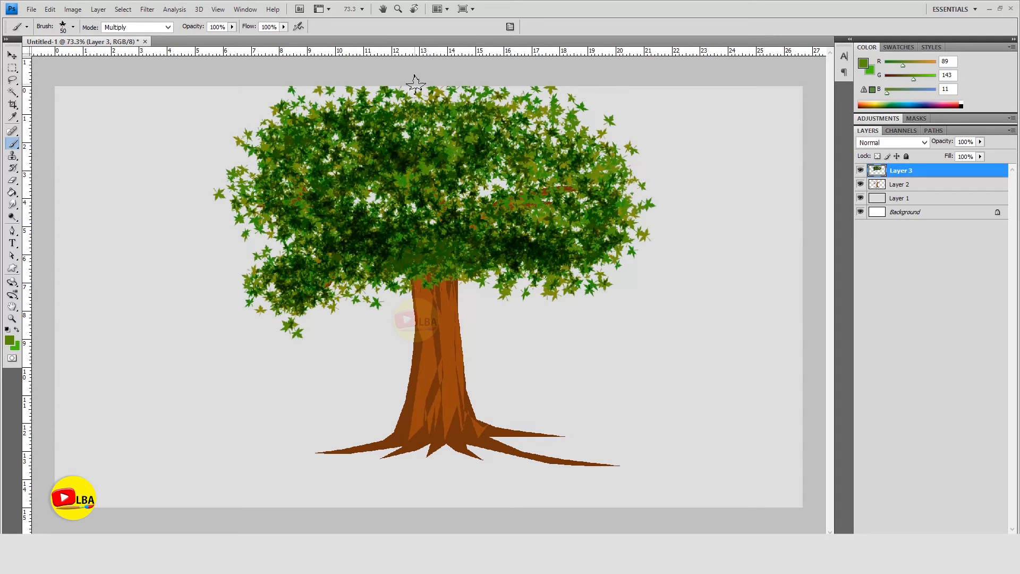
Step: Reduce the leaf brush to 30 px and fill the gaps in the canopy's upper edge, sides and right-hand middle
key("bracketleft")
mouse_move(594, 124)
left_mouse_down()
mouse_move(621, 183)
mouse_move(627, 169)
mouse_move(639, 213)
mouse_move(629, 161)
mouse_move(607, 124)
mouse_move(525, 95)
left_mouse_up()
mouse_move(308, 128)
left_mouse_down()
mouse_move(306, 105)
mouse_move(262, 167)
mouse_move(292, 225)
mouse_move(295, 258)
mouse_move(271, 304)
mouse_move(279, 315)
mouse_move(308, 297)
left_mouse_up()
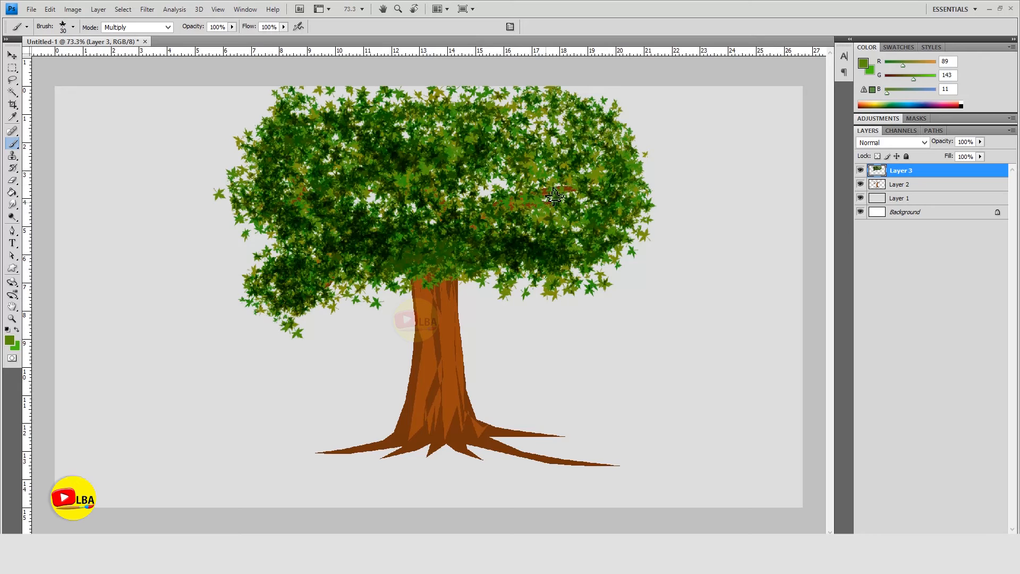
mouse_move(498, 195)
left_mouse_down()
mouse_move(382, 196)
mouse_move(410, 208)
mouse_move(483, 204)
mouse_move(532, 186)
mouse_move(479, 191)
mouse_move(575, 212)
mouse_move(589, 203)
mouse_move(551, 182)
mouse_move(538, 185)
mouse_move(577, 189)
mouse_move(478, 192)
left_mouse_up()
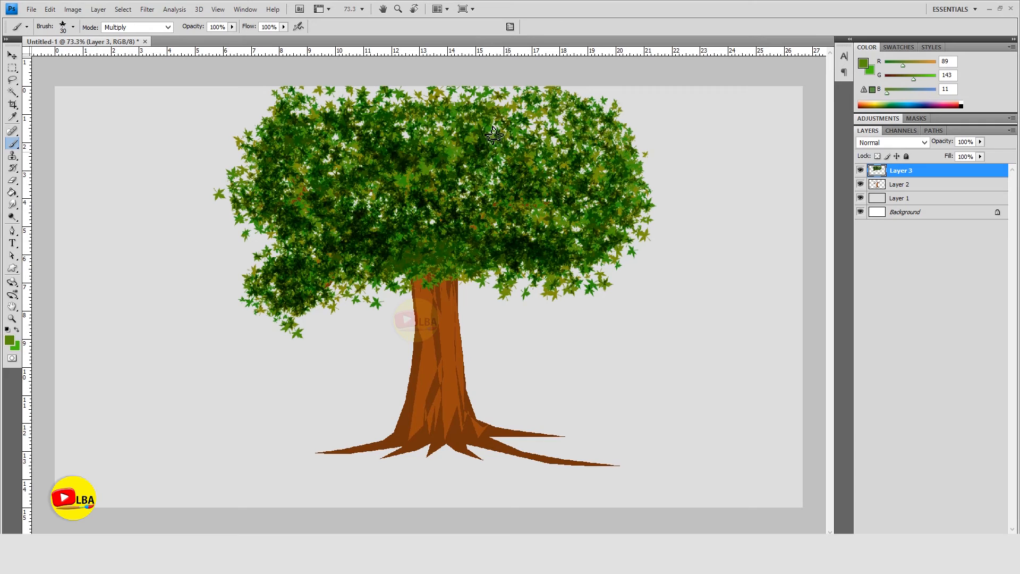
left_click_drag(345, 92, 529, 96)
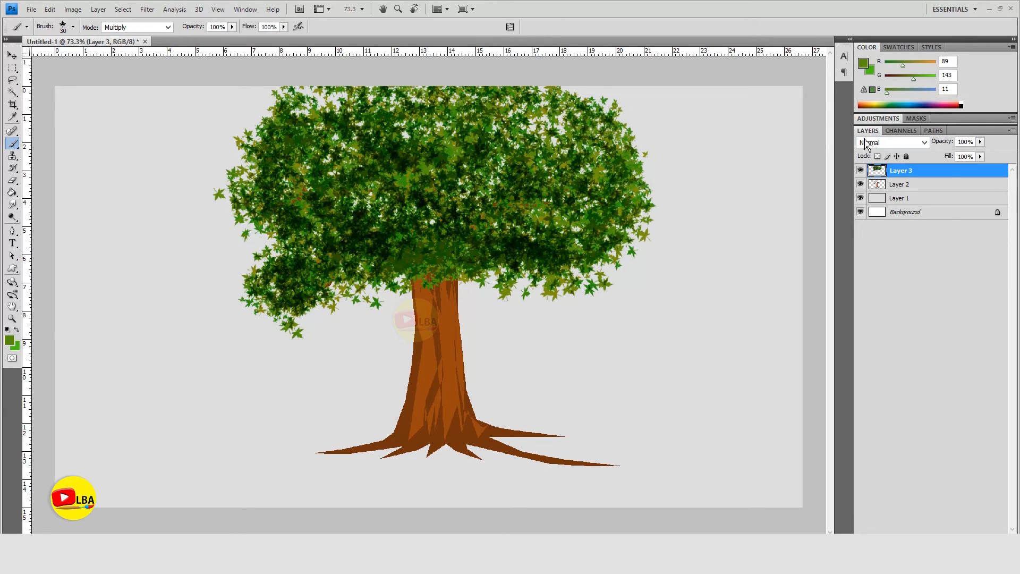
Step: Move the leaf layer and the tree layer down together until the lowest root tip sits just above the canvas's bottom edge
left_click(902, 186)
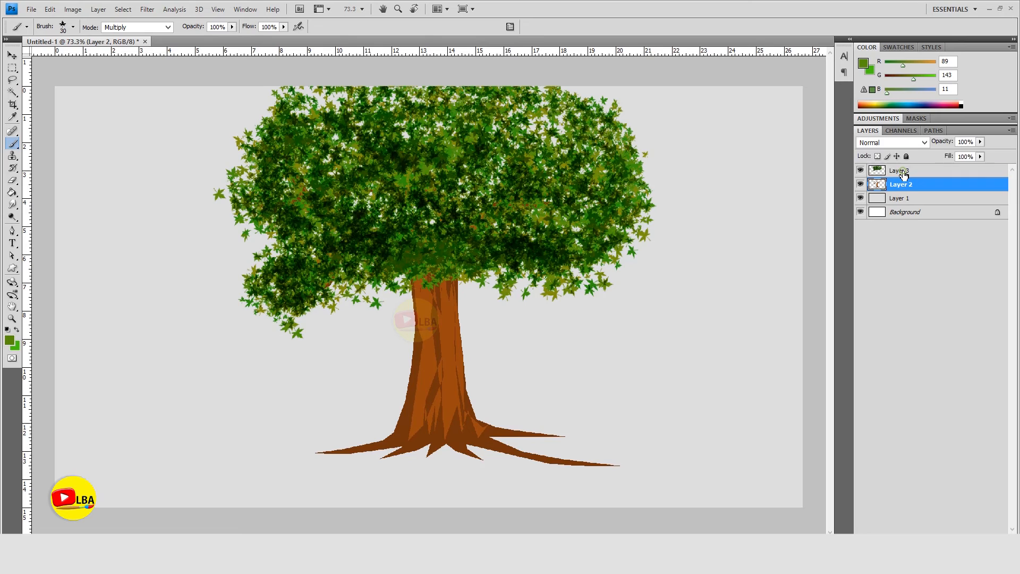
left_click(903, 174, "ctrl")
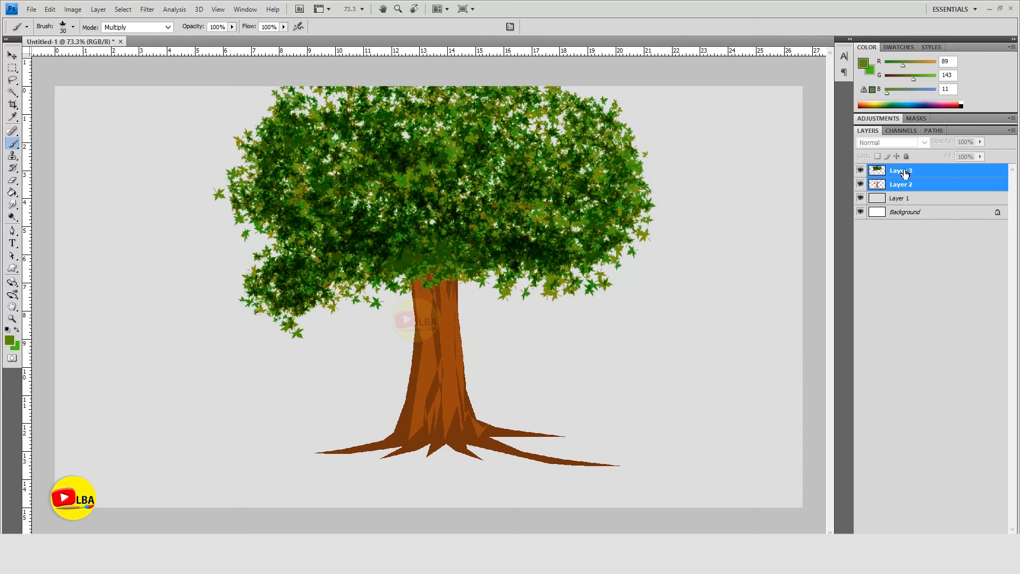
left_click(13, 56)
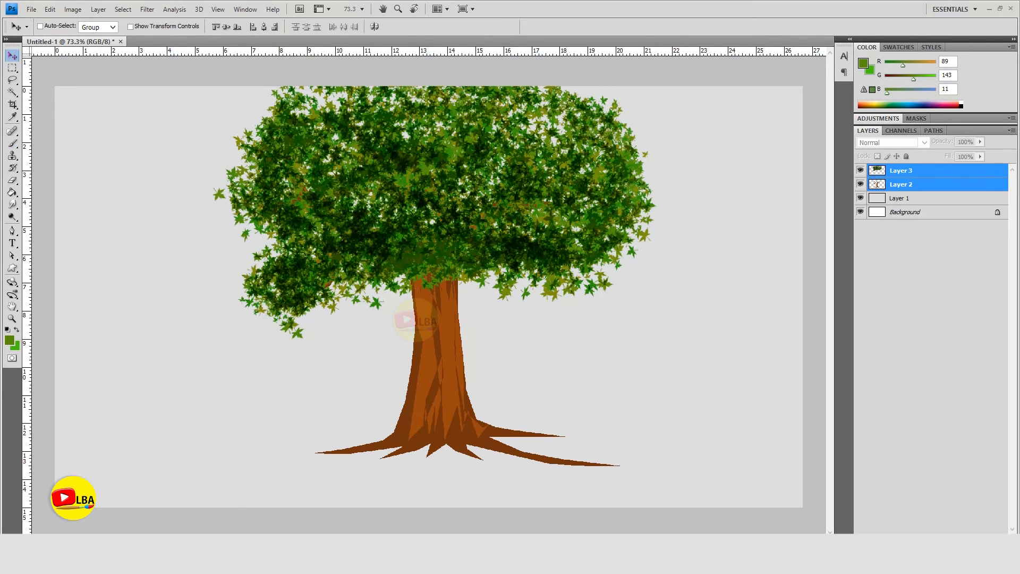
key("shift+Down")
key("shift+Down")
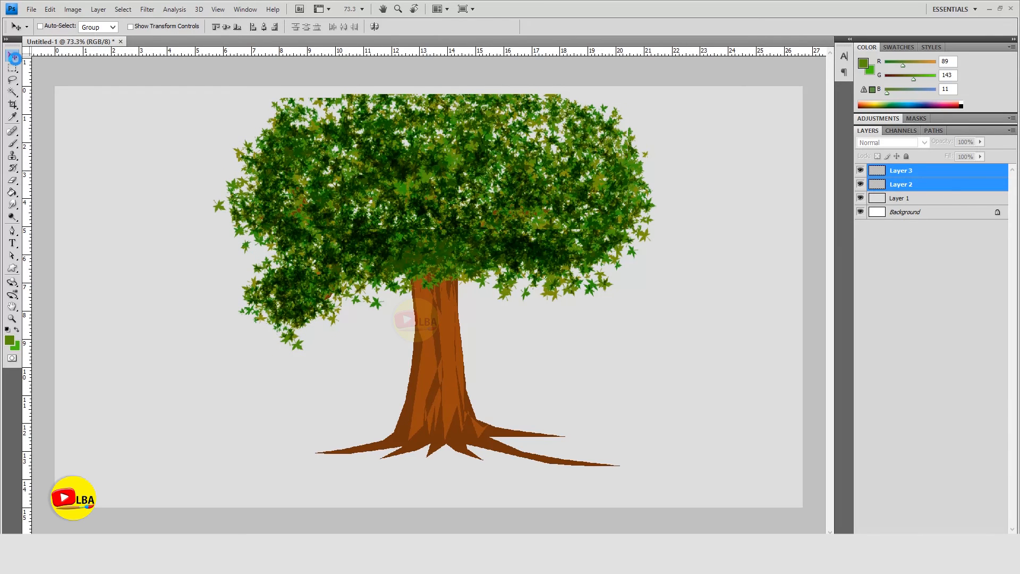
key("shift+Down")
key("shift+Down")
key("shift+Down")
key("shift+Down")
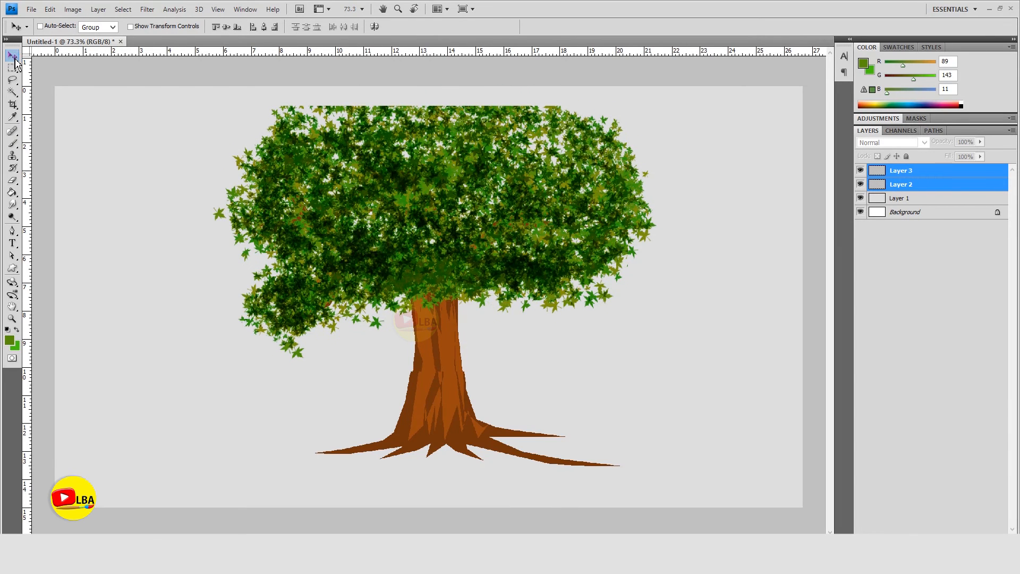
key("shift+Down")
key("shift+Down")
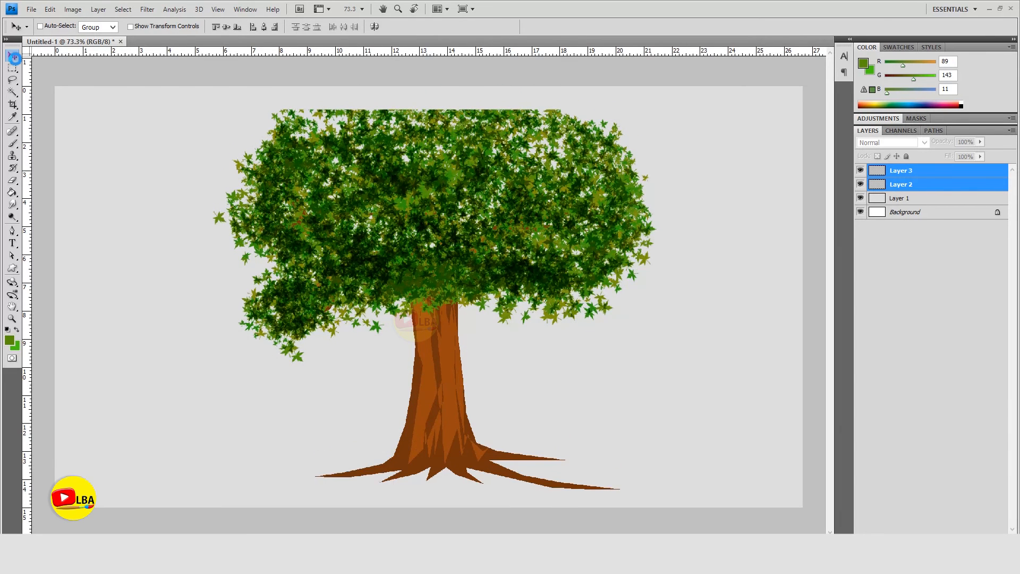
key("shift+Down")
key("shift+Down")
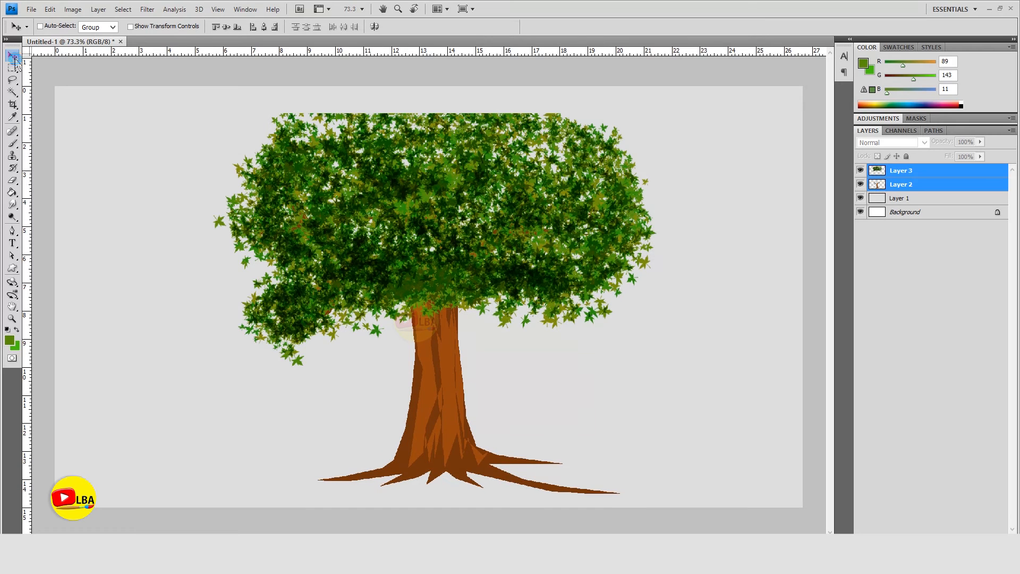
key("shift+Down")
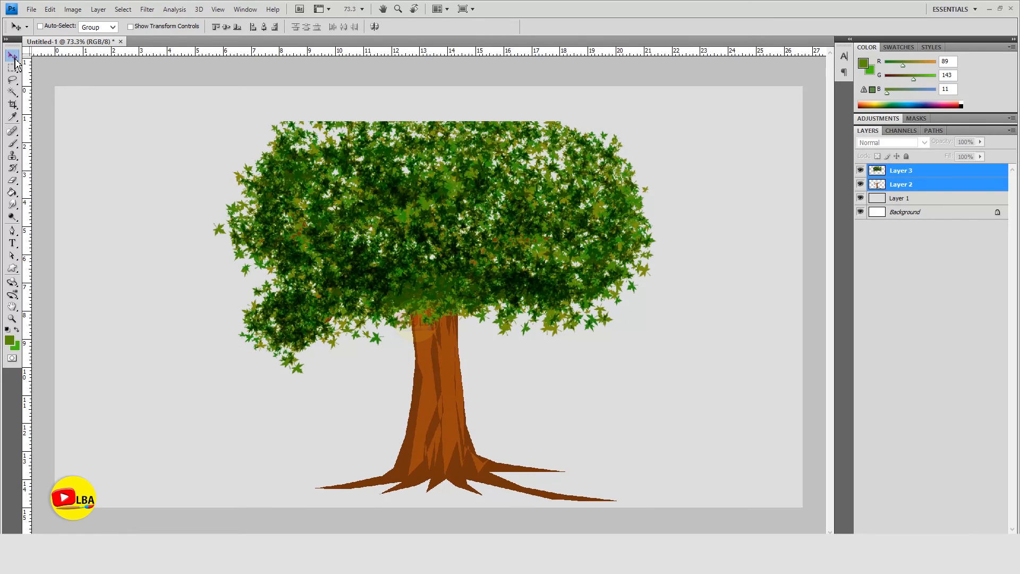
key("shift+Down")
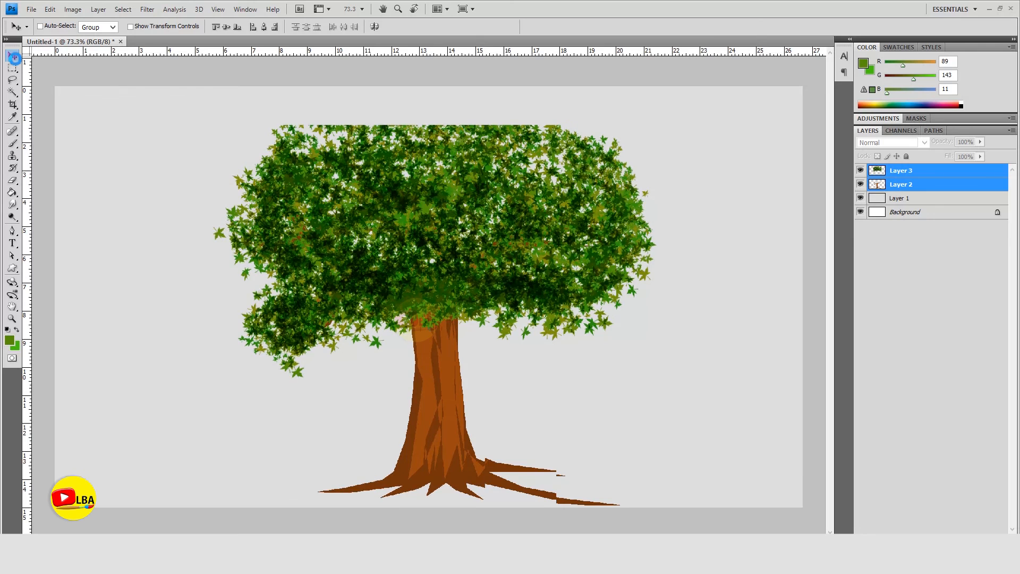
key("shift+Down")
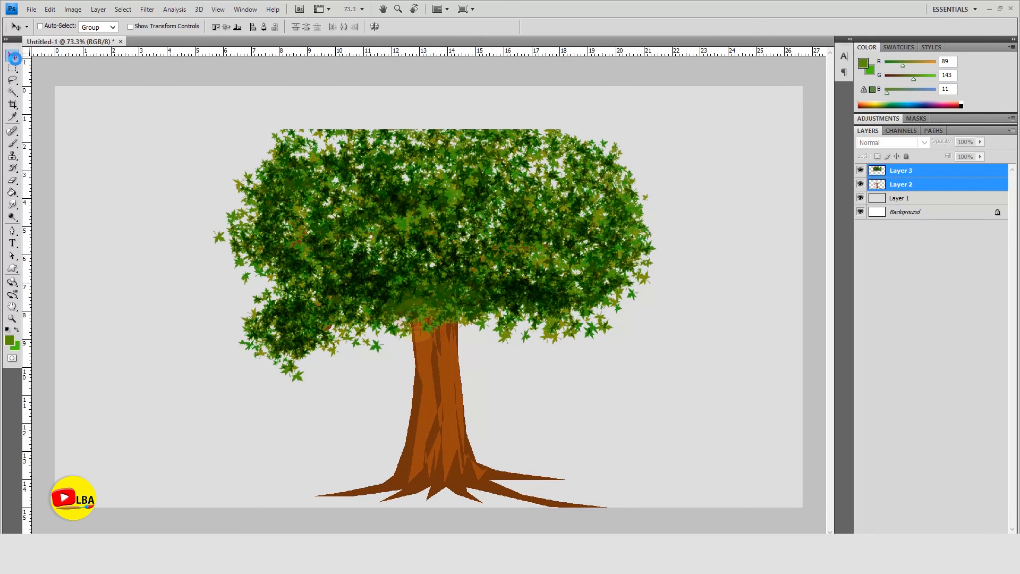
key("shift+Up")
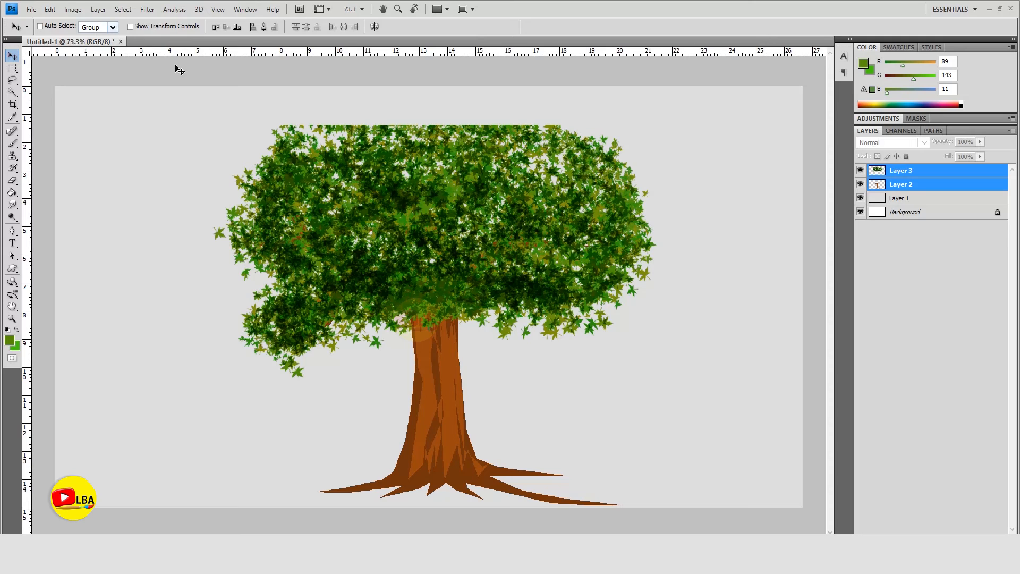
Step: Add a new layer above the leaf layer and paint leaves over the canopy's flat upper edge to round it into a dome
left_click(13, 144)
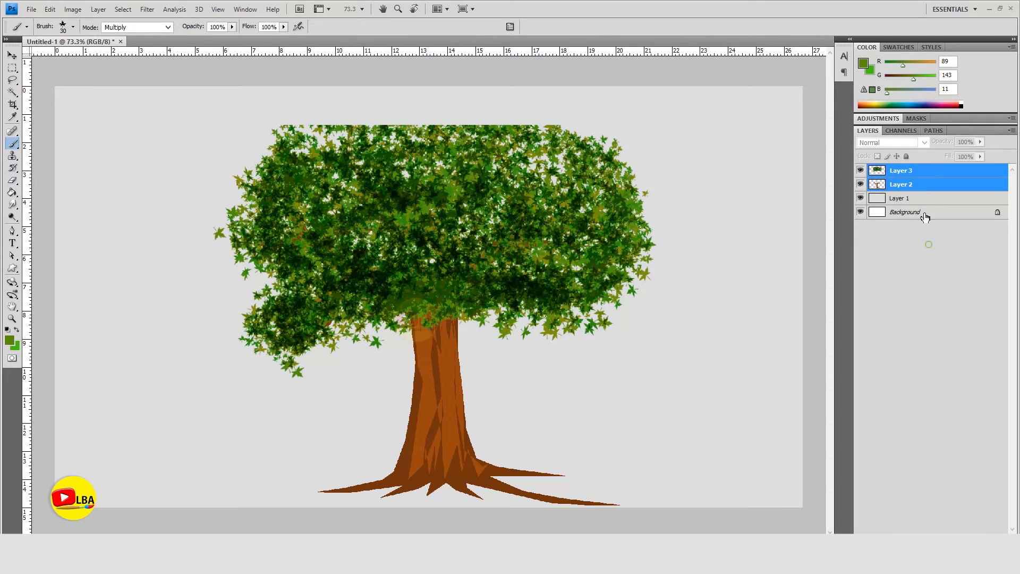
left_click(922, 171)
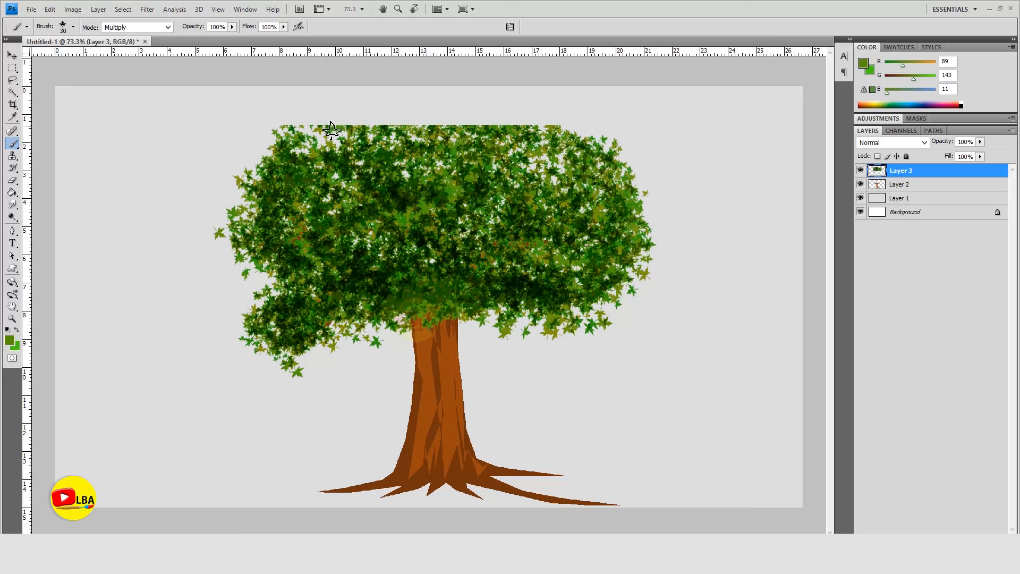
key("ctrl+shift+alt+n")
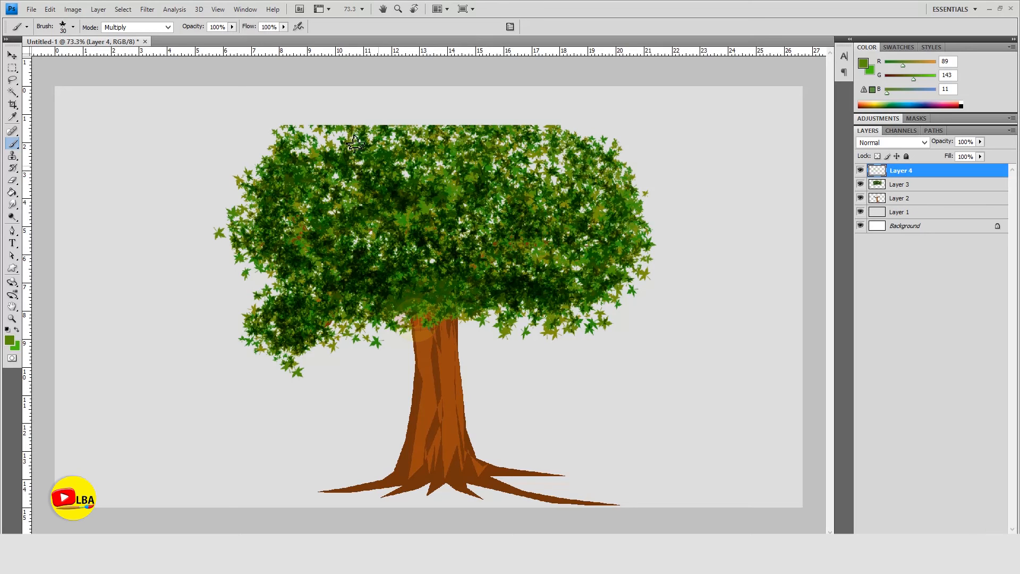
mouse_move(312, 132)
left_mouse_down()
mouse_move(340, 115)
mouse_move(381, 119)
mouse_move(406, 107)
mouse_move(360, 130)
mouse_move(552, 131)
mouse_move(505, 122)
mouse_move(321, 146)
mouse_move(370, 129)
mouse_move(445, 126)
left_mouse_up()
mouse_move(529, 131)
left_mouse_down()
mouse_move(432, 132)
mouse_move(312, 147)
mouse_move(362, 140)
mouse_move(404, 111)
mouse_move(443, 108)
mouse_move(529, 135)
mouse_move(313, 146)
mouse_move(431, 137)
mouse_move(548, 148)
mouse_move(526, 126)
mouse_move(553, 121)
mouse_move(568, 145)
mouse_move(539, 178)
left_mouse_up()
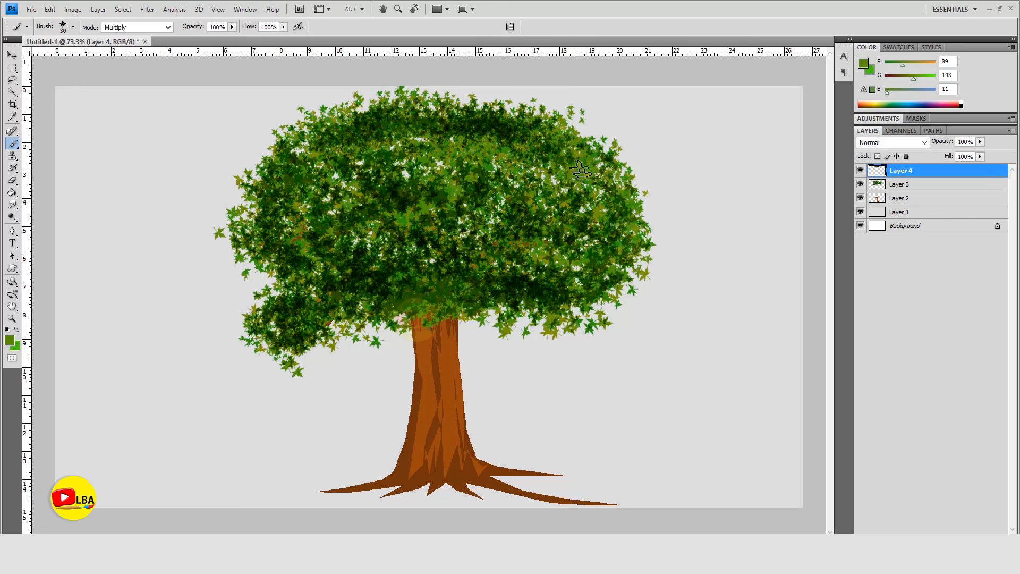
Step: Fill the remaining gaps in the canopy's upper right, centre, area above the trunk and lower left with the 30 px leaf brush
mouse_move(602, 179)
left_mouse_down()
mouse_move(553, 162)
mouse_move(451, 157)
left_mouse_up()
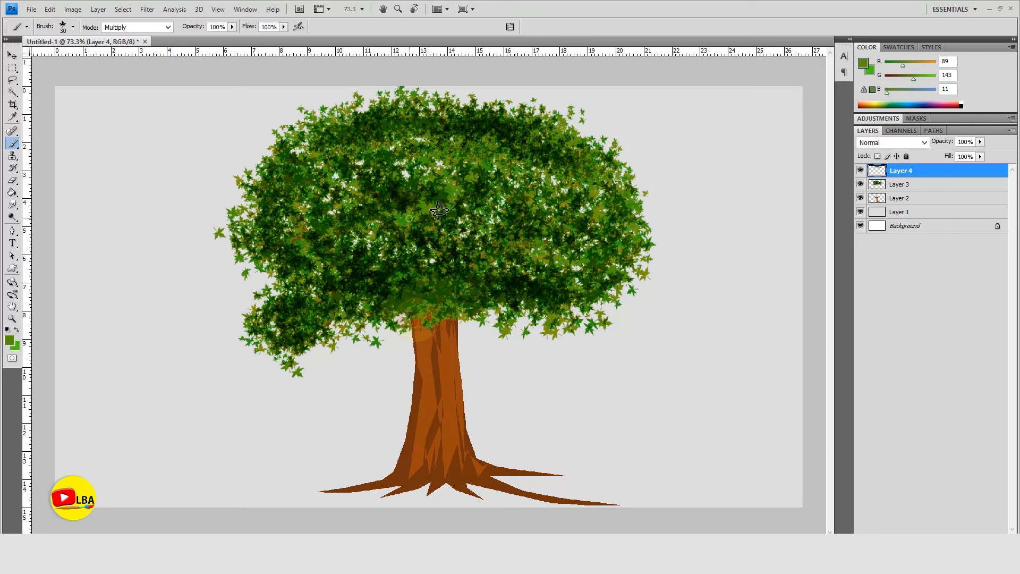
mouse_move(454, 275)
left_mouse_down()
mouse_move(406, 299)
mouse_move(486, 296)
mouse_move(463, 278)
left_mouse_up()
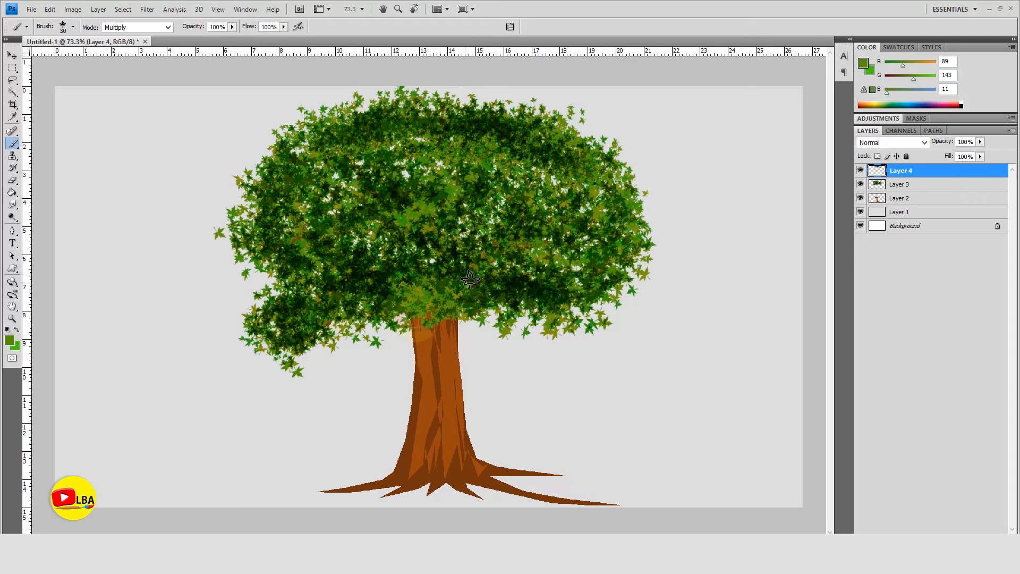
mouse_move(470, 279)
left_mouse_down()
mouse_move(294, 282)
mouse_move(263, 274)
mouse_move(289, 287)
left_mouse_up()
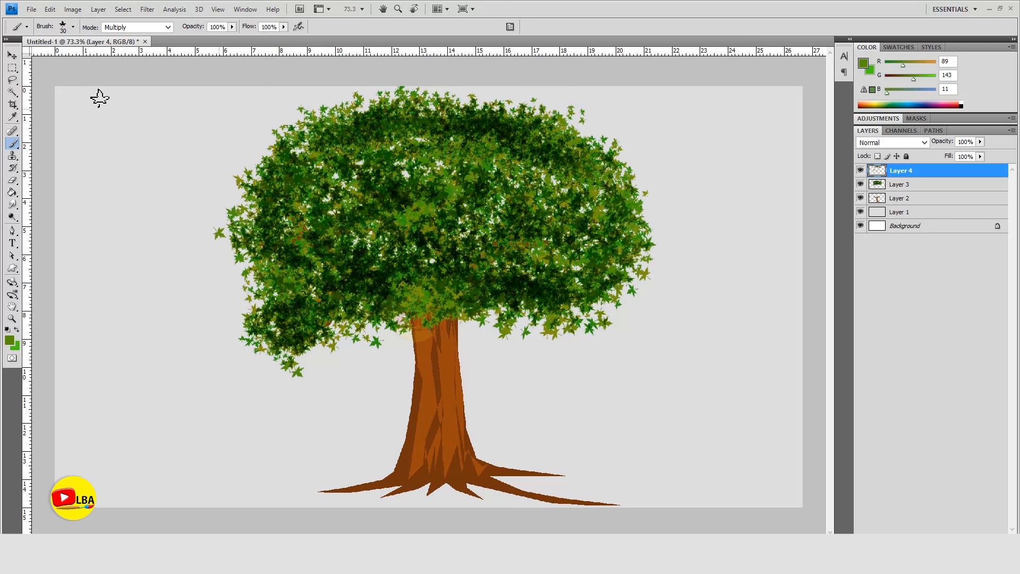
left_click(12, 58)
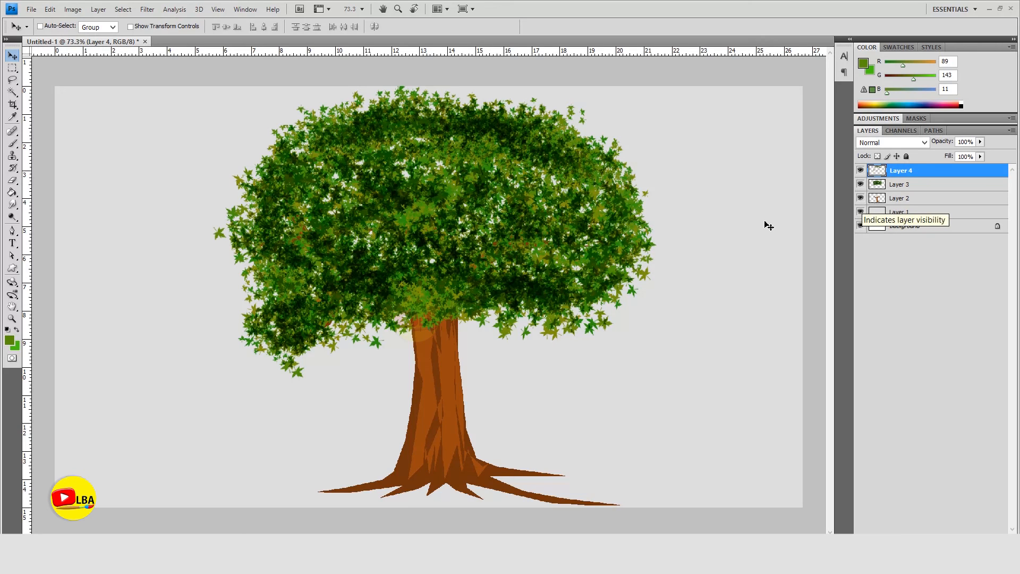
Step: Add the text "Tree" in Britannic Bold at 101 pt on the empty area right of the trunk, below the canopy
left_click(12, 244)
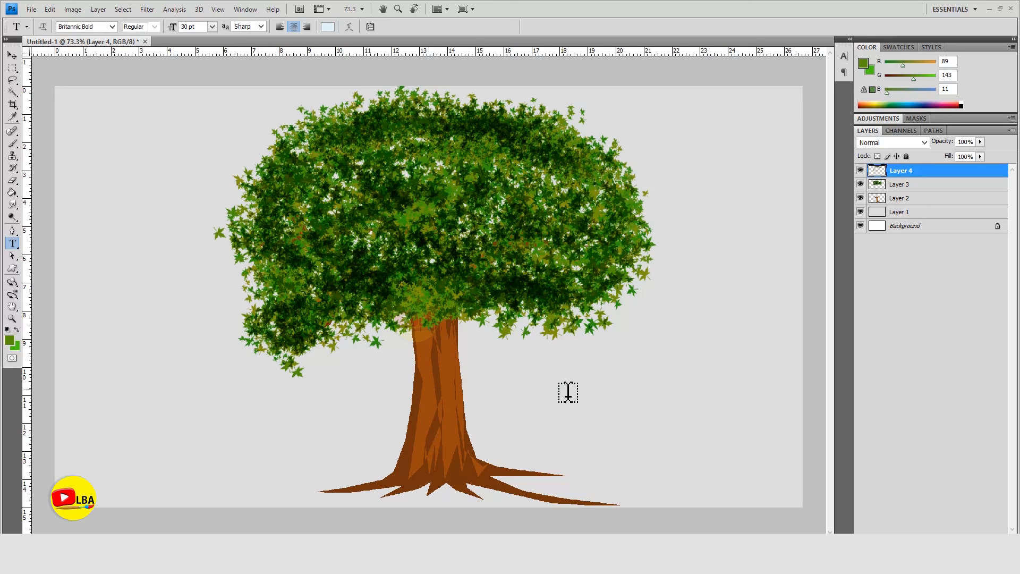
left_click(567, 392)
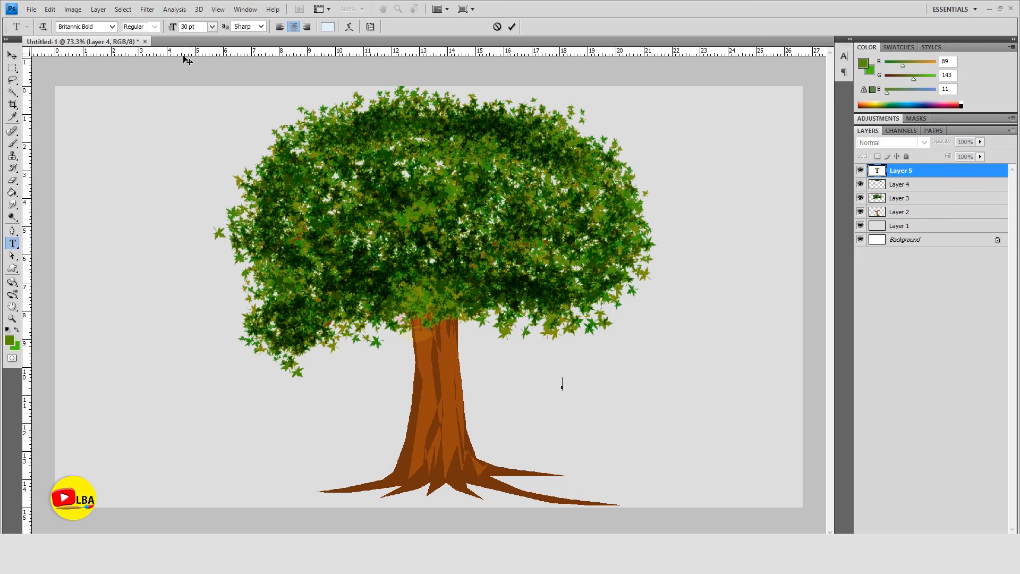
left_click_drag(173, 29, 213, 32)
type("Tree")
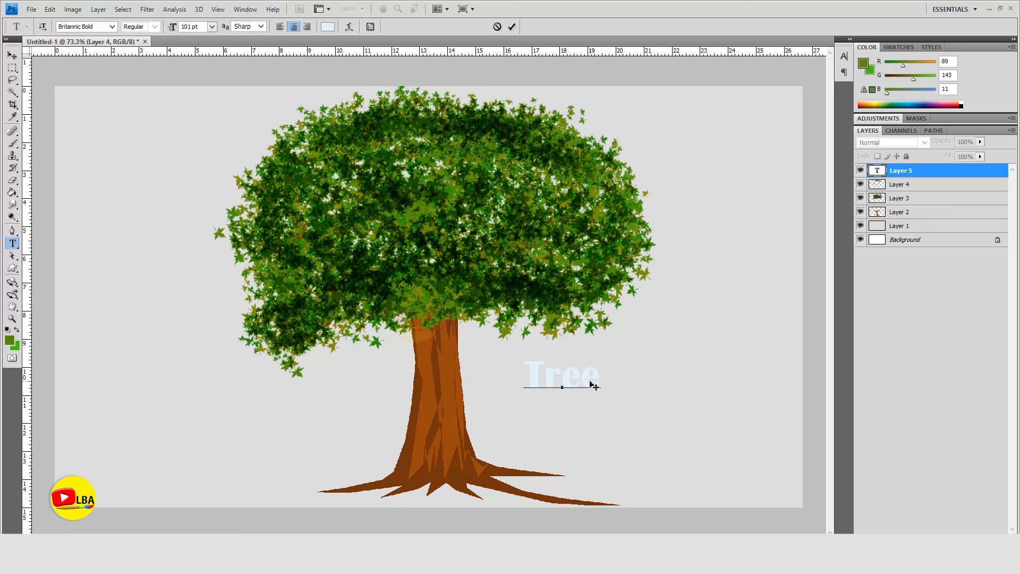
Step: Recolour the whole word "Tree" dark green and commit the text
key("ctrl+a")
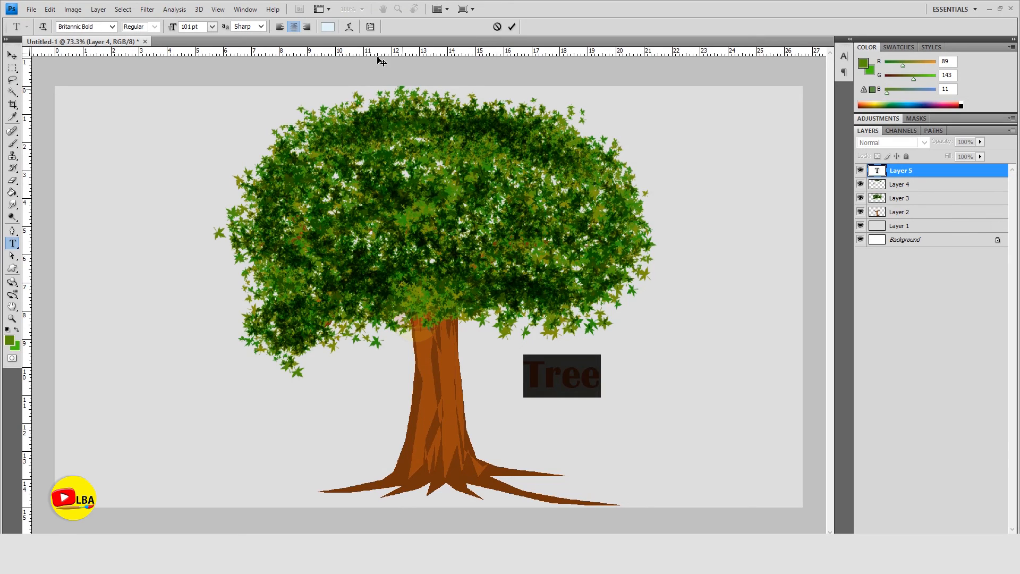
left_click(328, 28)
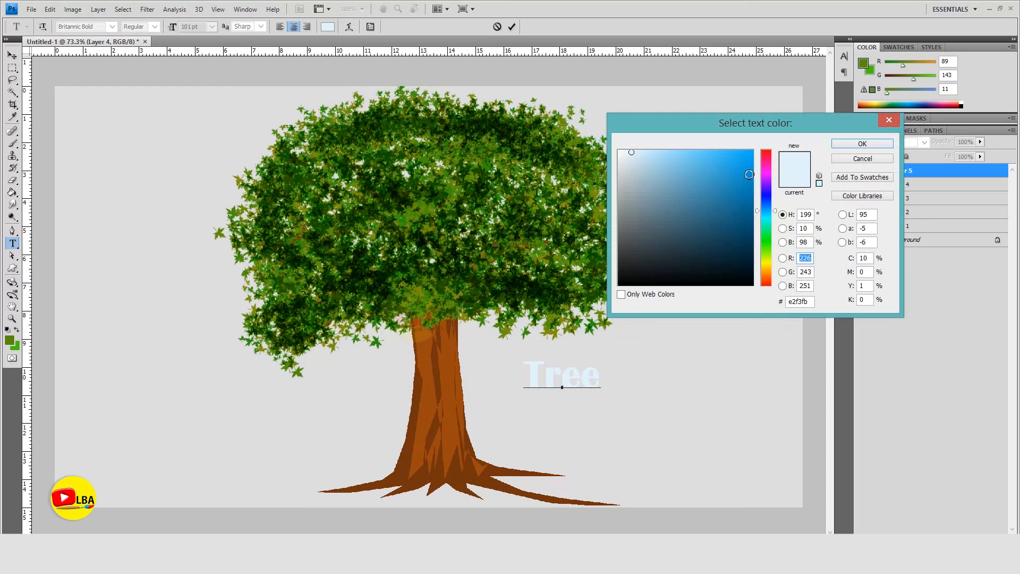
left_click(767, 247)
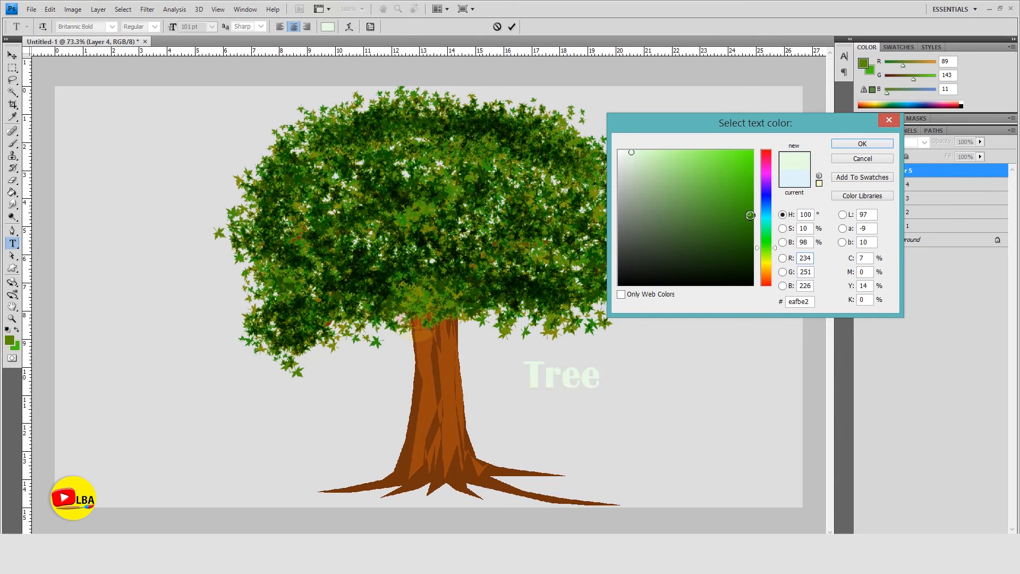
left_click(749, 214)
left_click(862, 144)
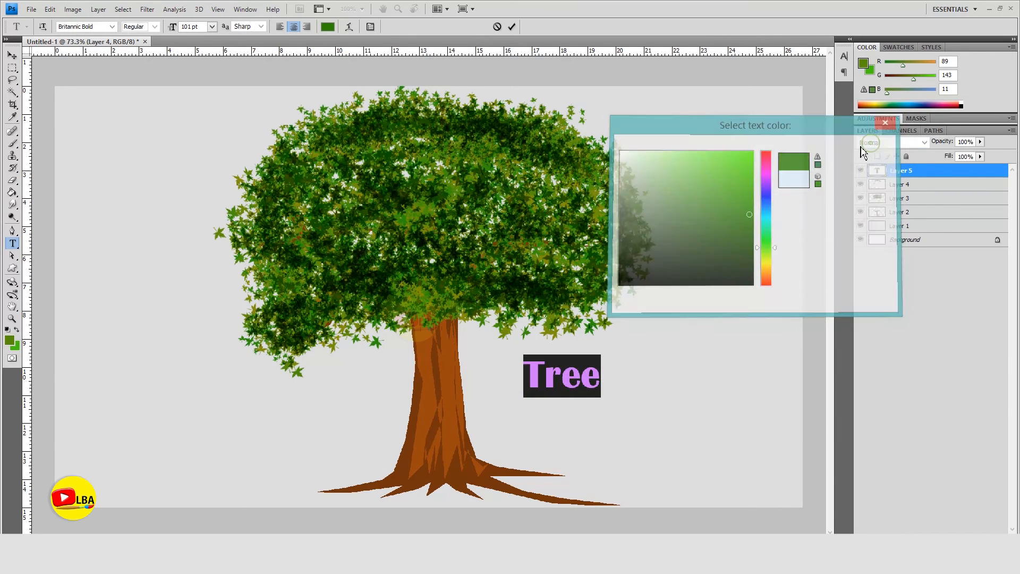
left_click(12, 55)
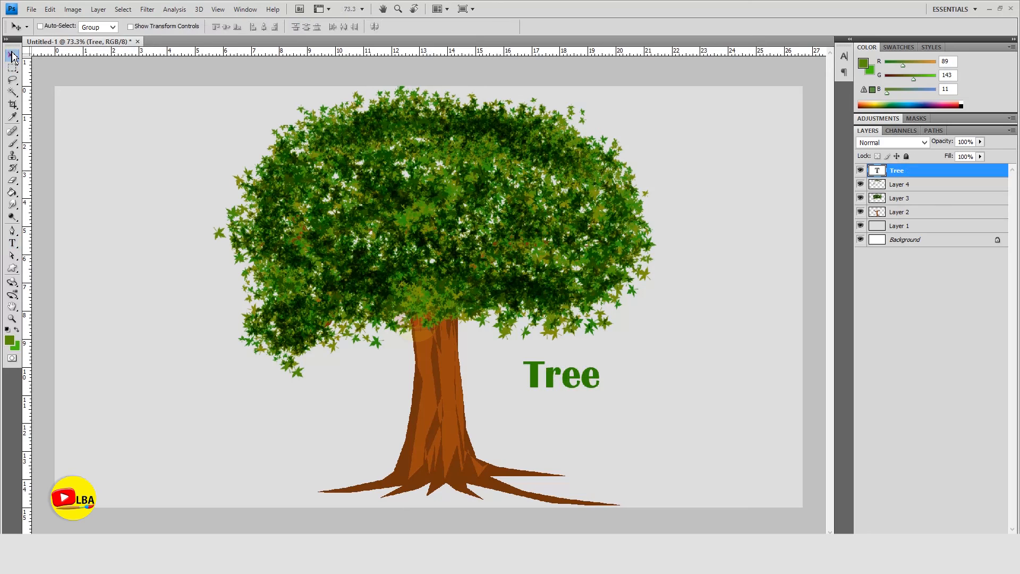
Step: Scale the "Tree" text proportionally to about 172.6% and move it slightly right and down, away from the trunk
key("ctrl+t")
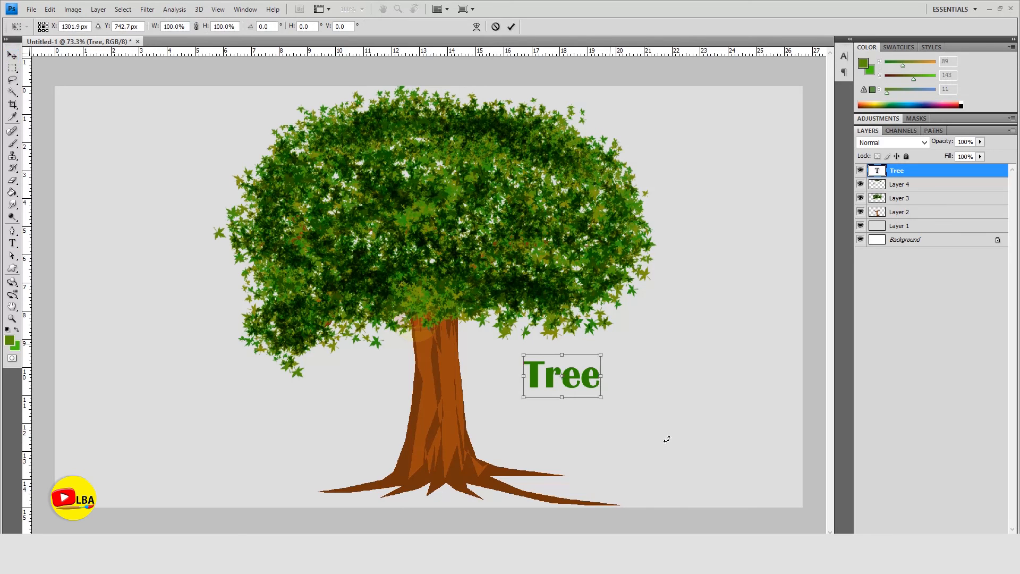
left_click_drag(602, 403, 659, 433)
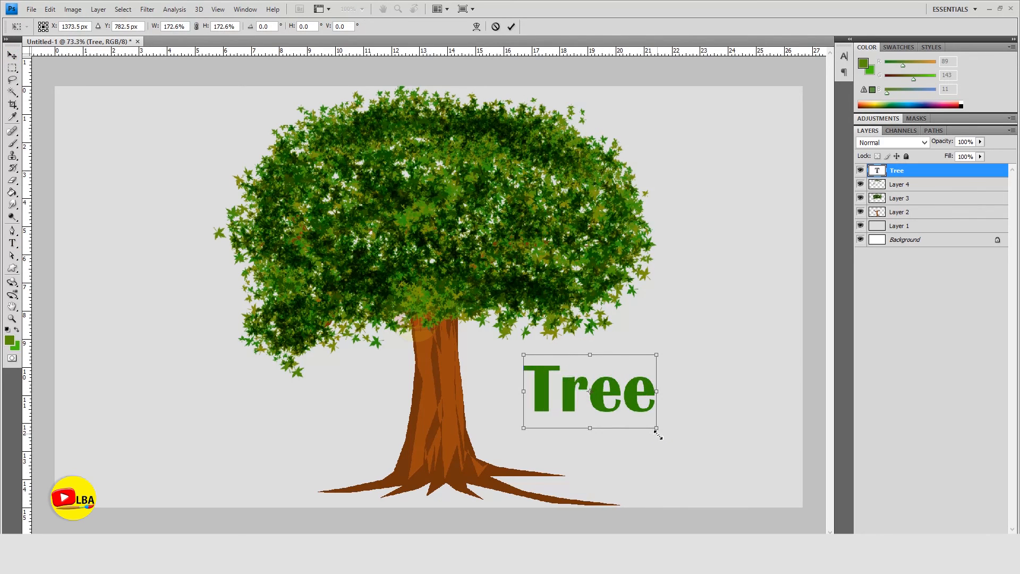
left_click_drag(597, 399, 639, 409)
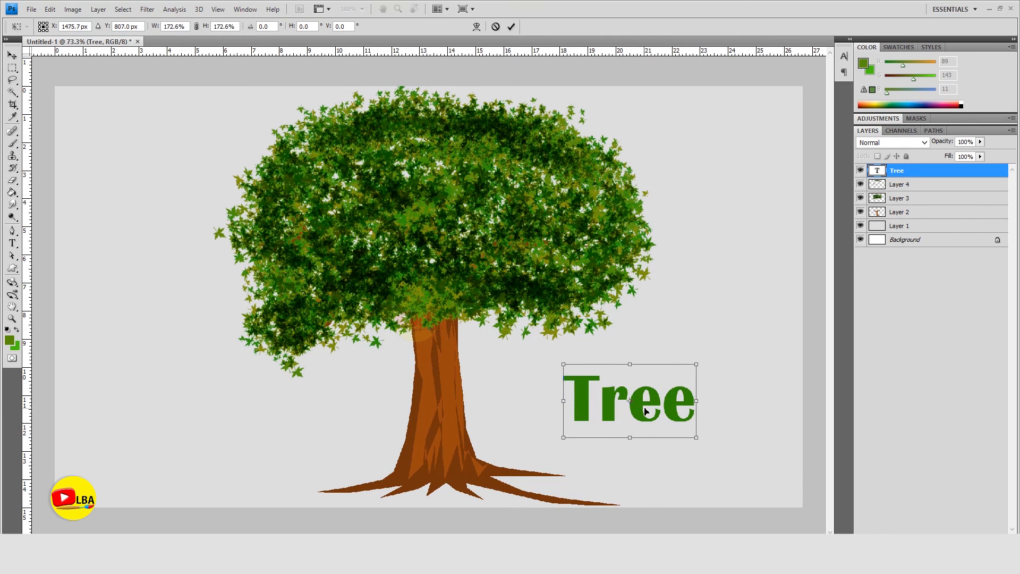
key("Return")
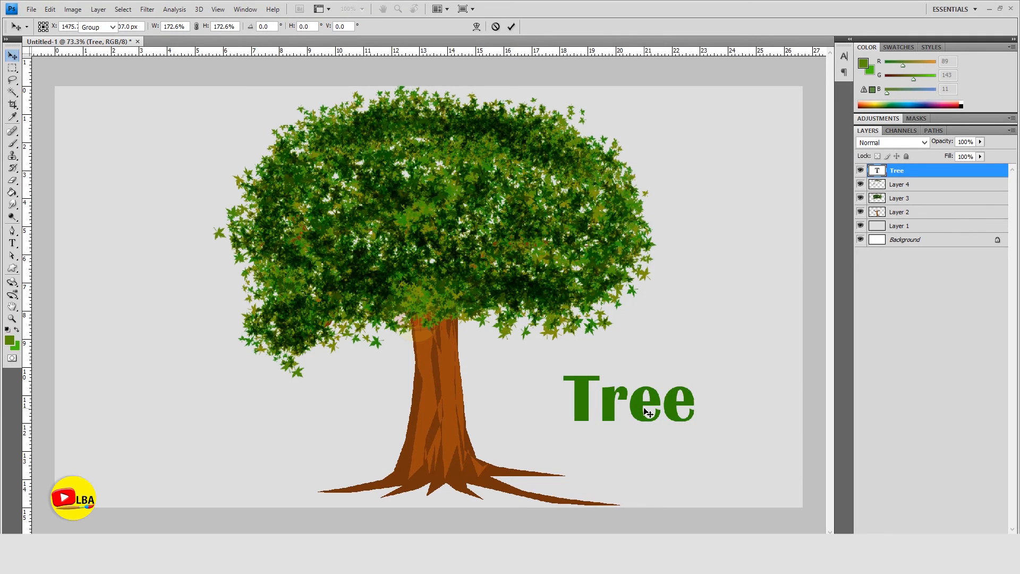